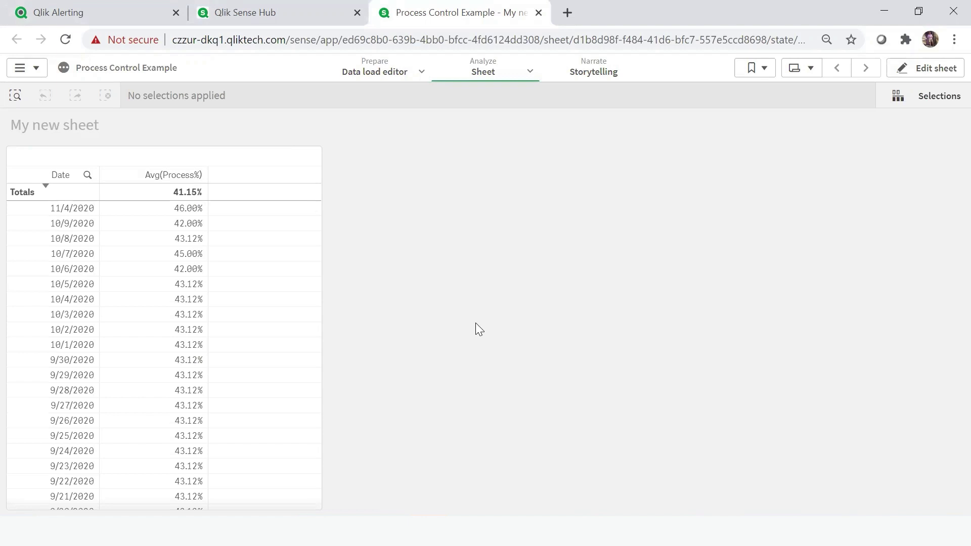
In Insights, ask 'show me process% over time' and expand the Process% against mean control chart
click(529, 74)
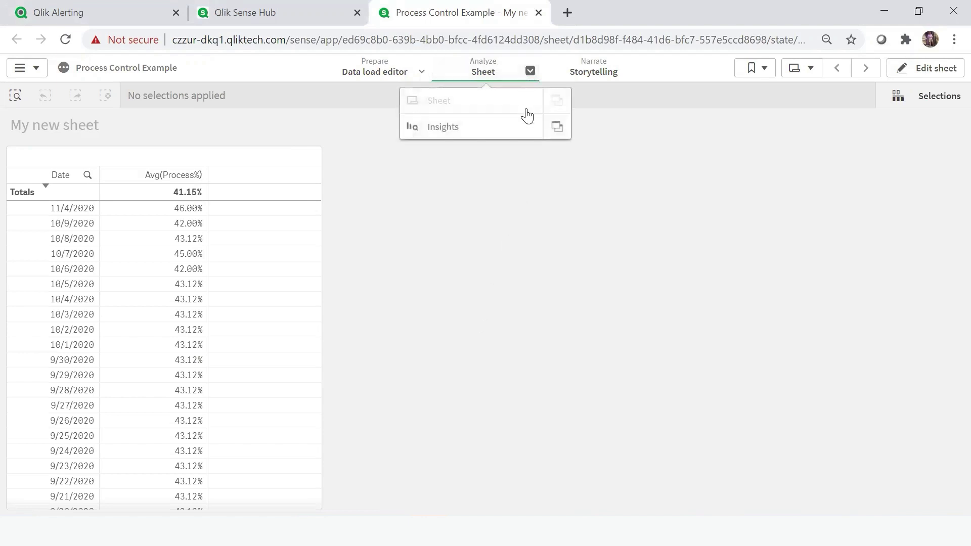
click(518, 130)
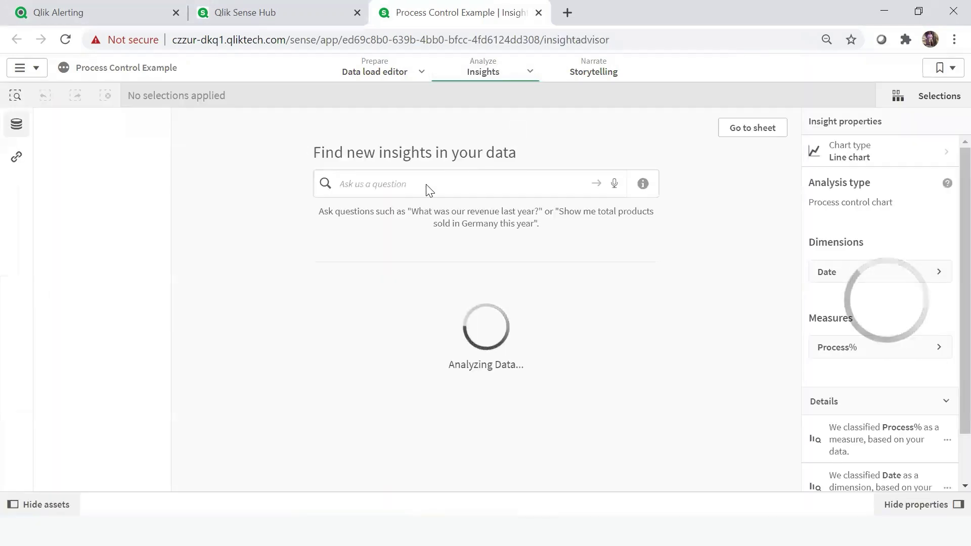
text(show me process% over time)
key(Return)
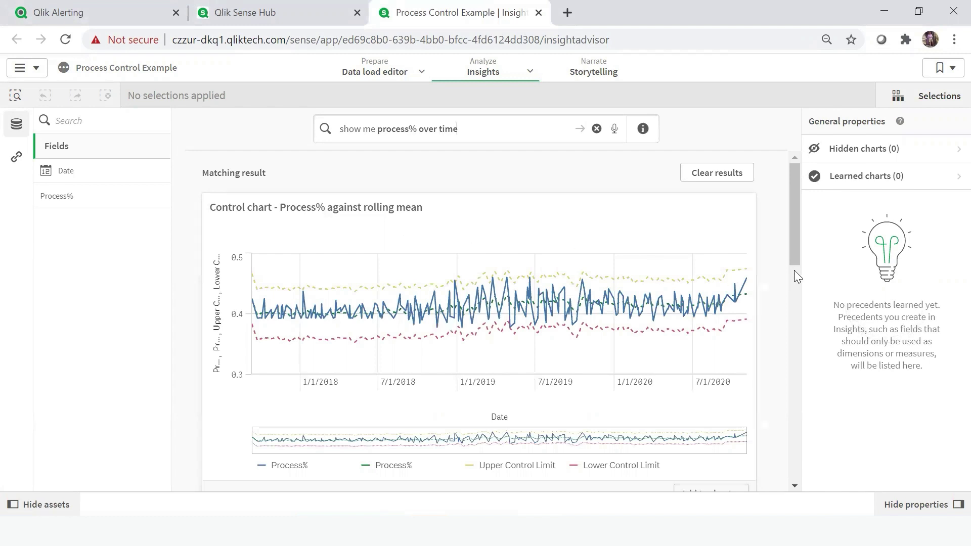
drag(797, 260, 797, 367)
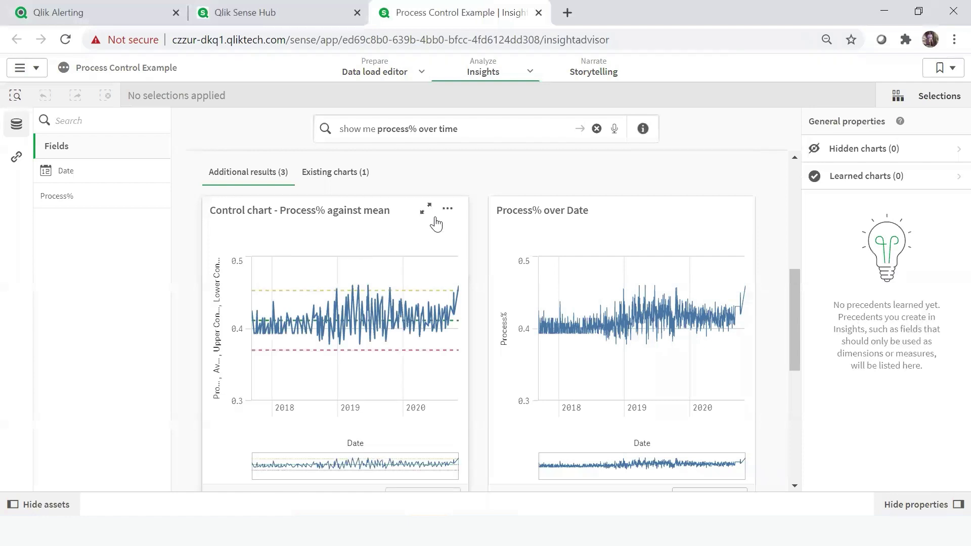
click(426, 216)
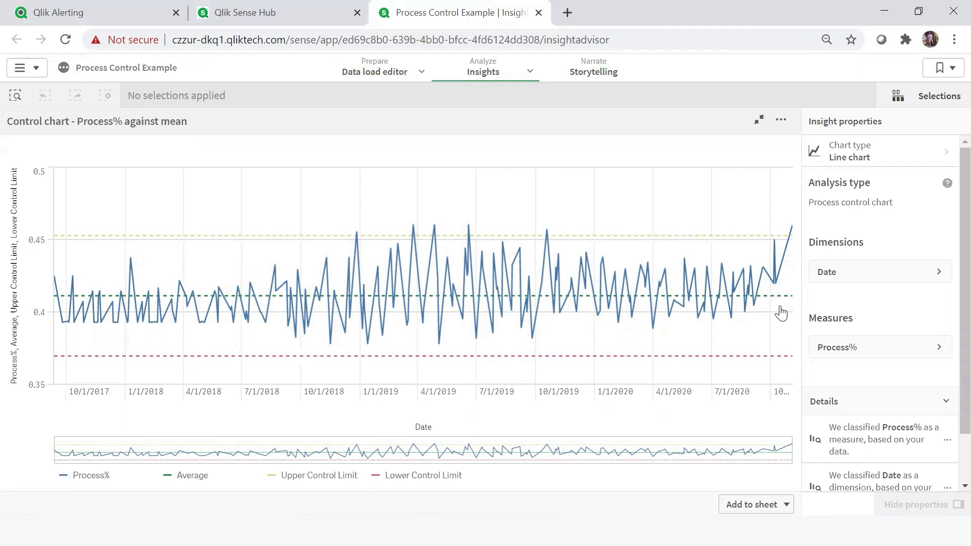
mouse_move(773, 302)
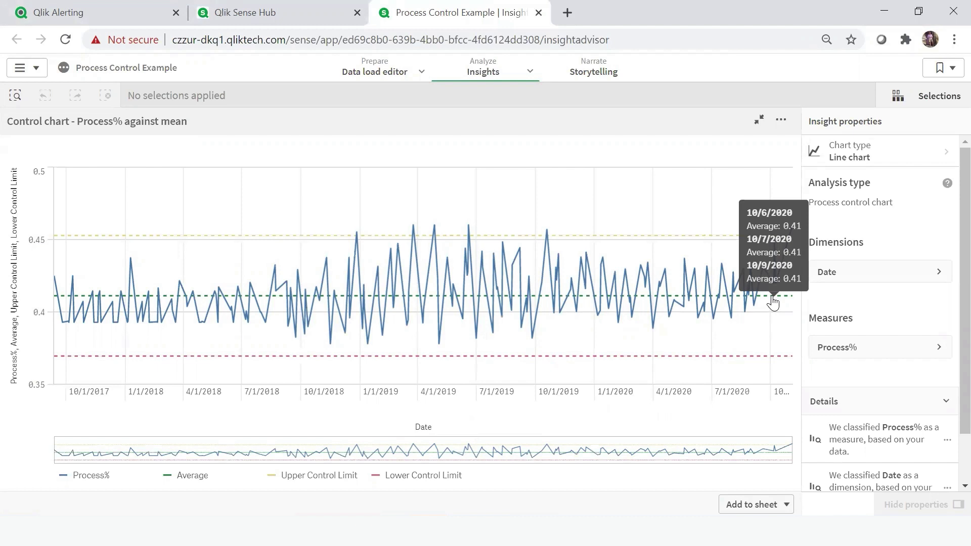
mouse_move(685, 241)
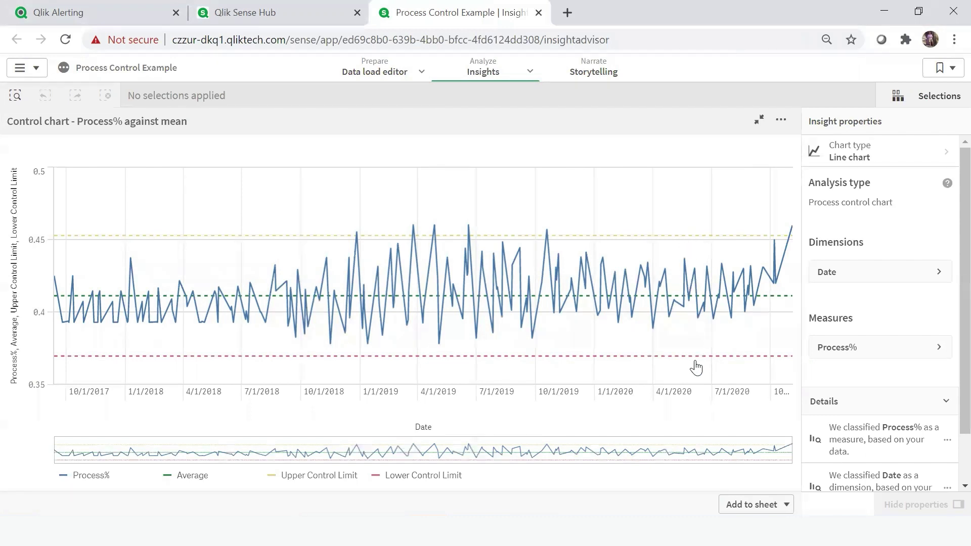
mouse_move(690, 363)
click(529, 71)
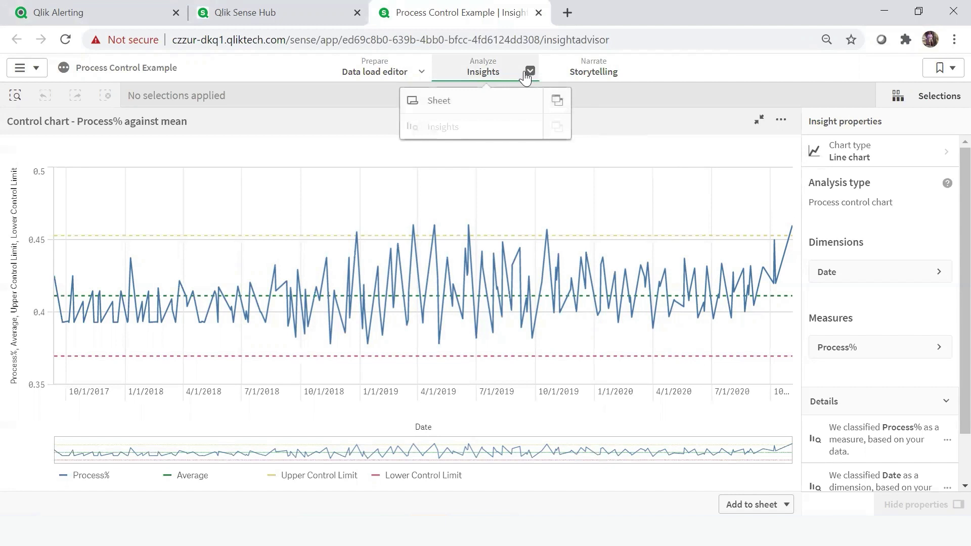
Return to My new sheet in edit mode and review the Process% master measure expression unchanged
click(500, 104)
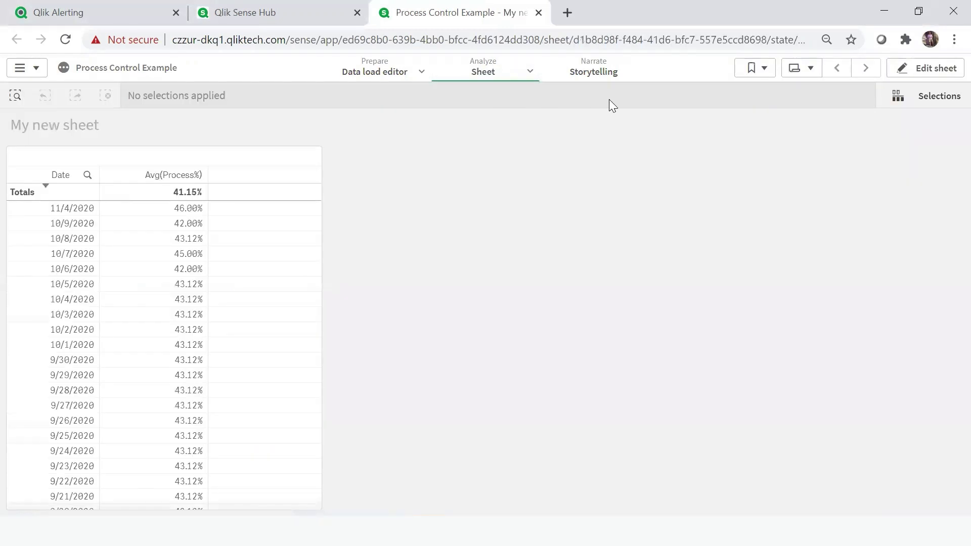
click(916, 70)
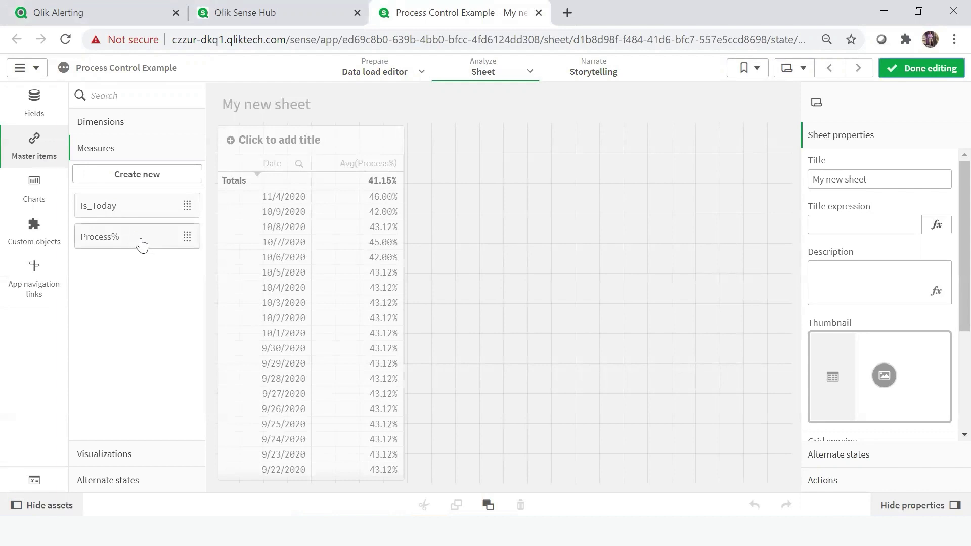
click(147, 242)
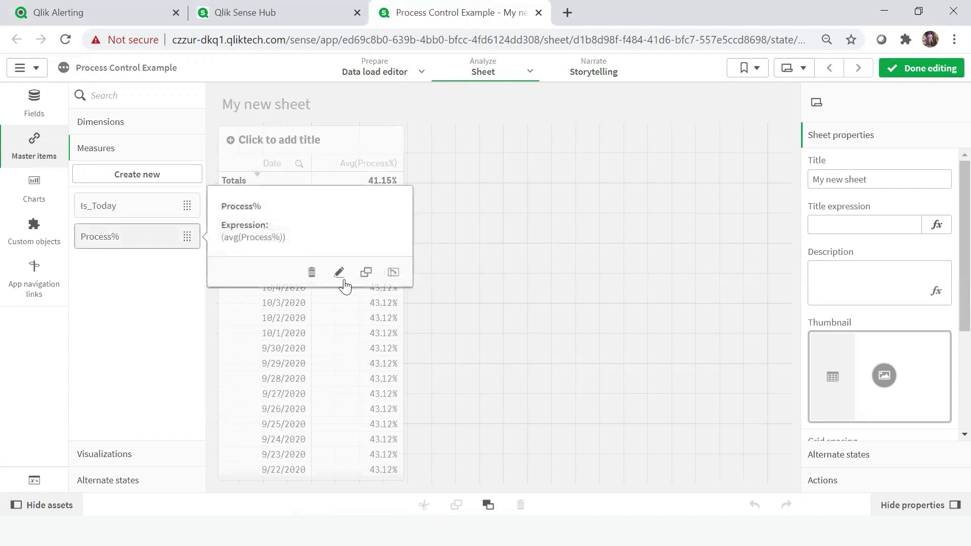
click(339, 272)
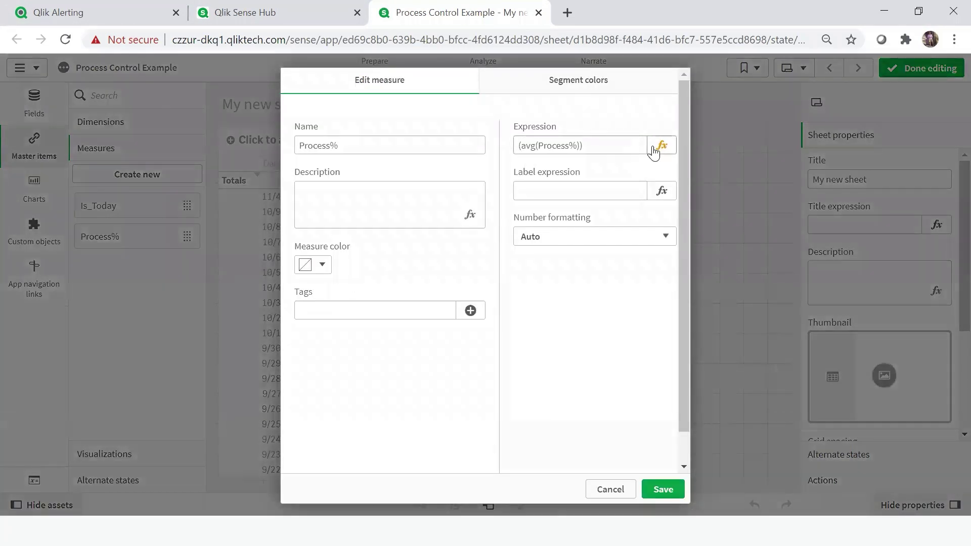
click(657, 148)
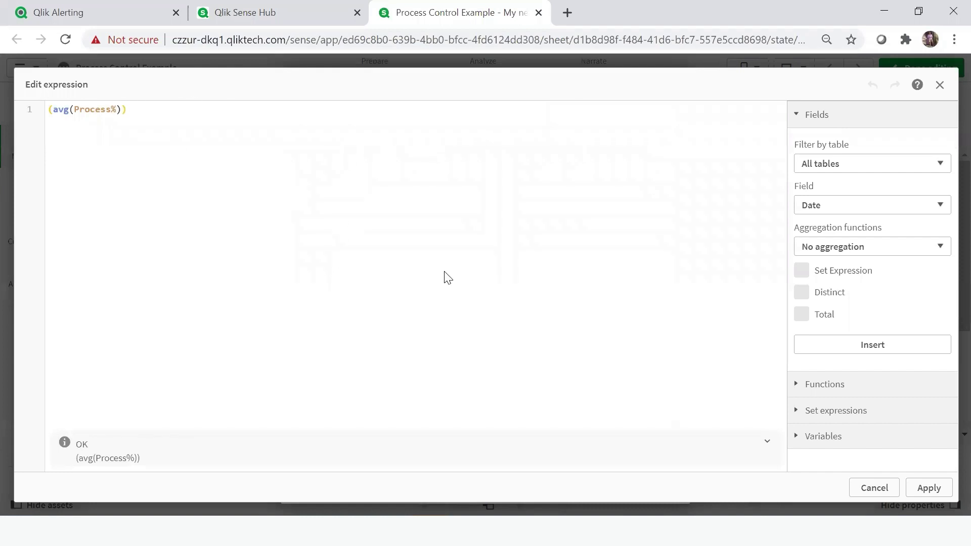
click(888, 491)
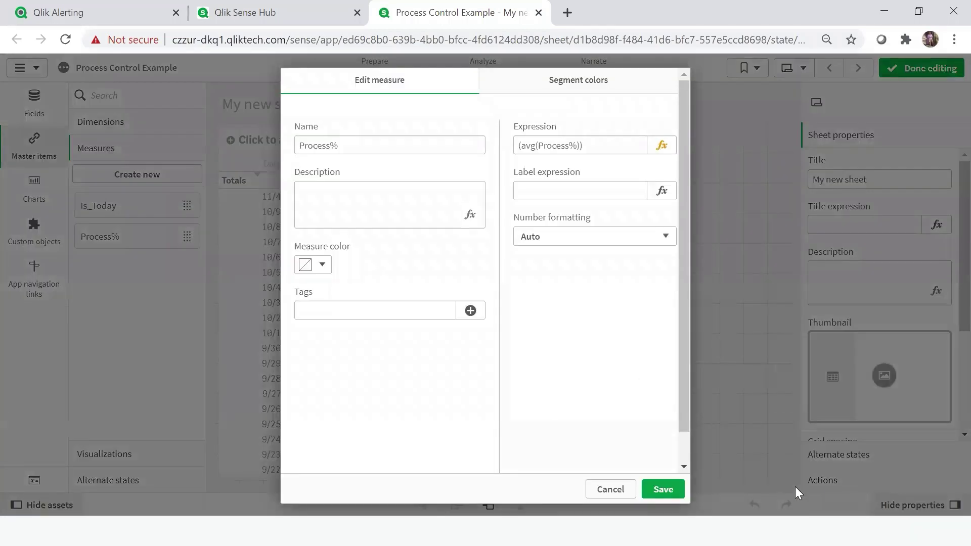
click(662, 489)
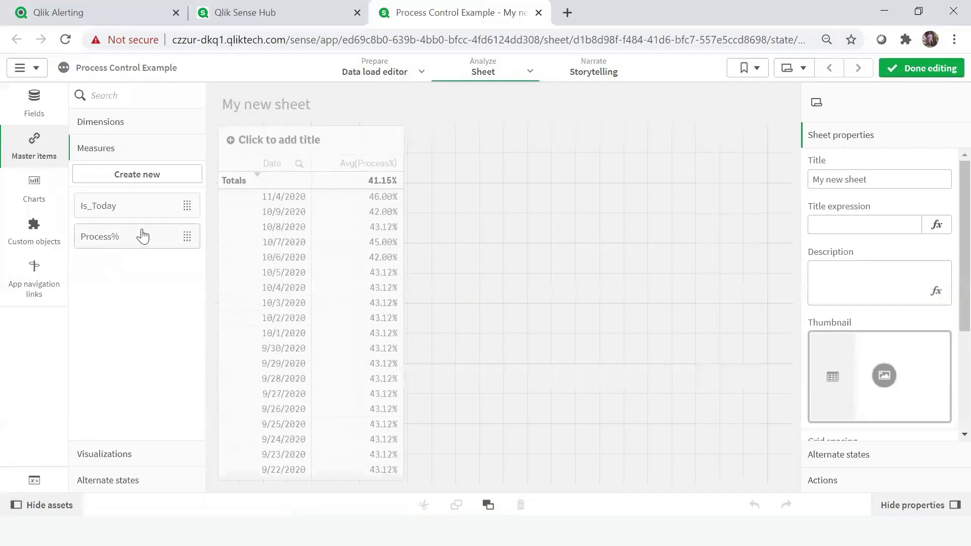
Review the Is_Today master measure expression and close it without changes
click(140, 208)
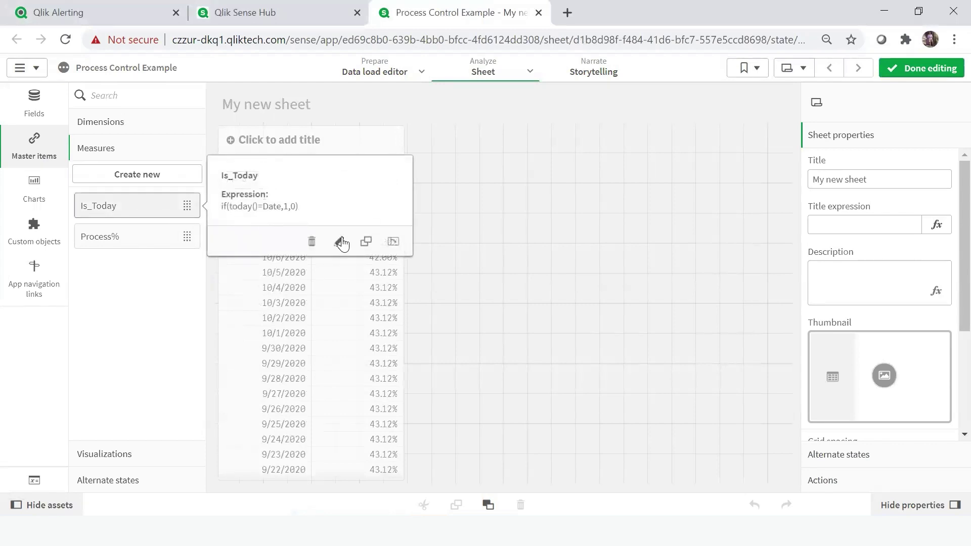
click(341, 241)
click(662, 146)
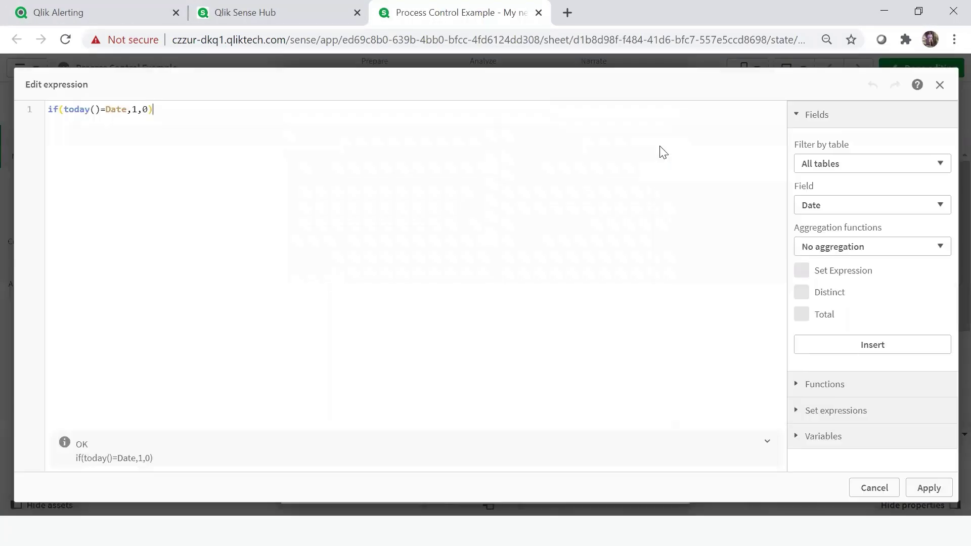
click(874, 488)
click(625, 492)
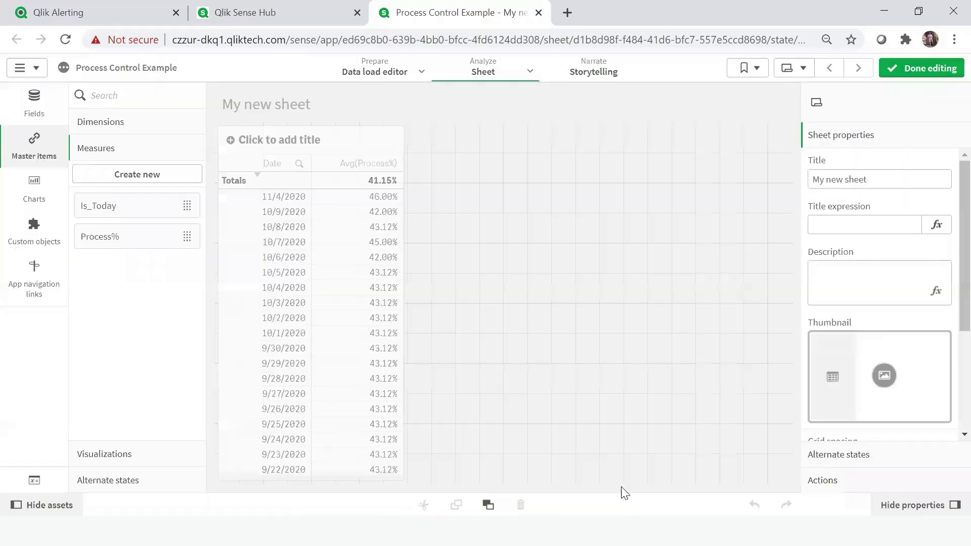
Leave edit mode and start a new data alert titled 'Exceeds Boundary' on the Process Control Example app
click(895, 69)
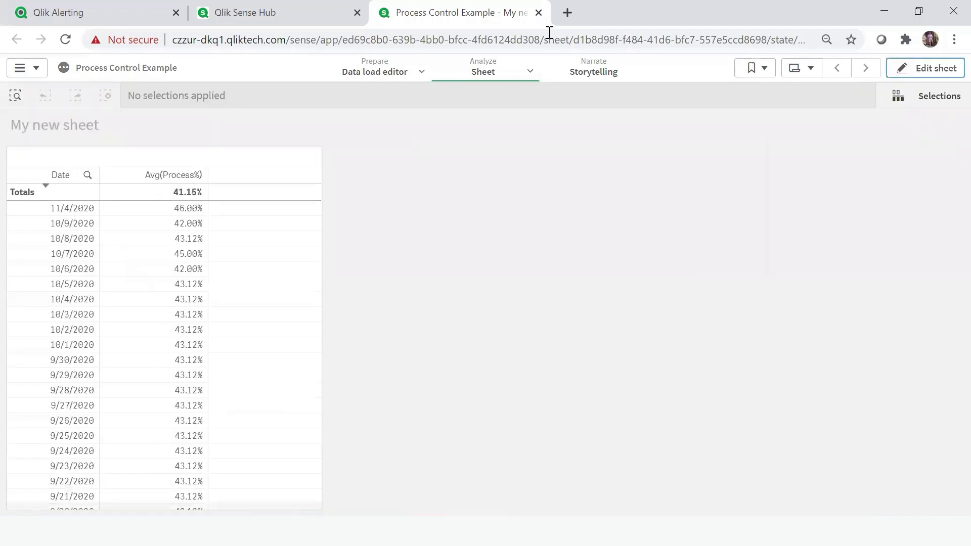
click(134, 8)
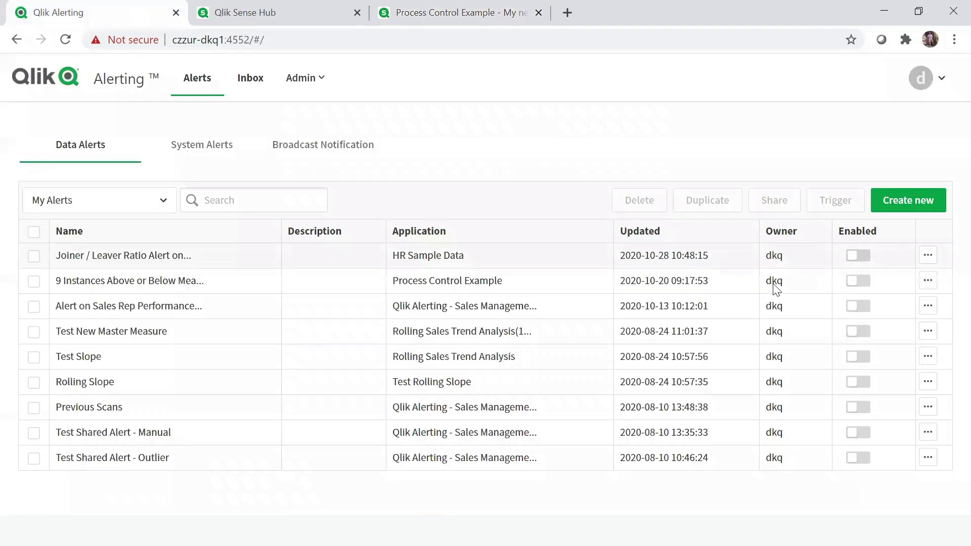
click(905, 202)
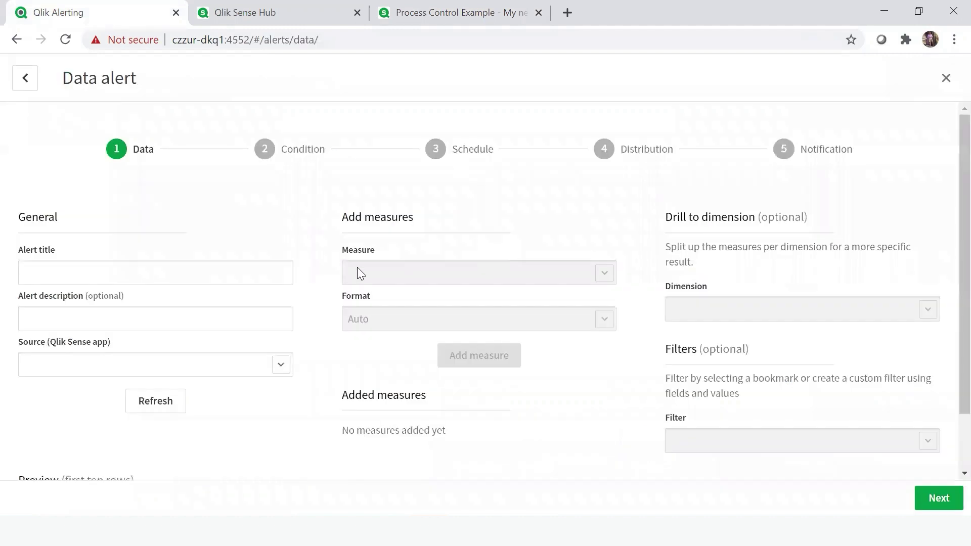
click(228, 273)
text(Exceeds )
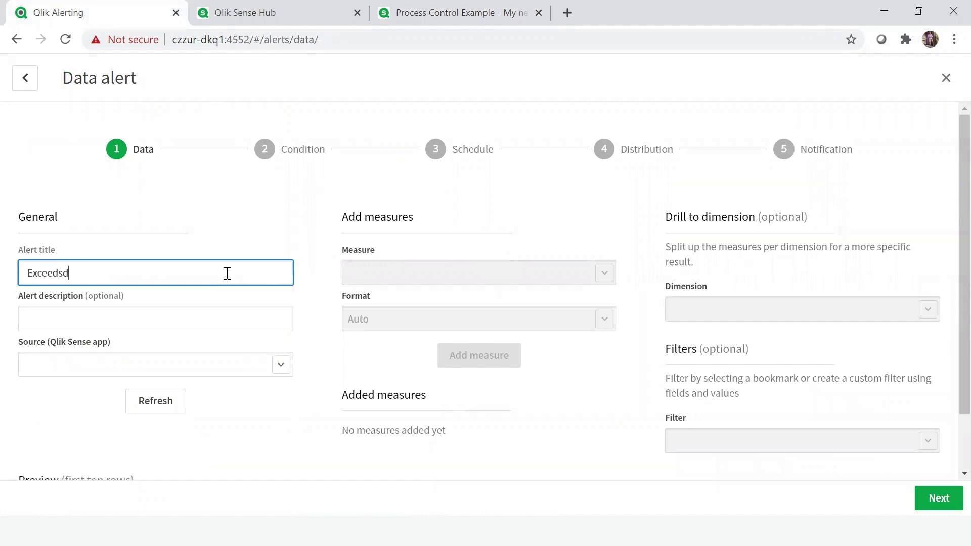
text(Boundary)
key(Tab)
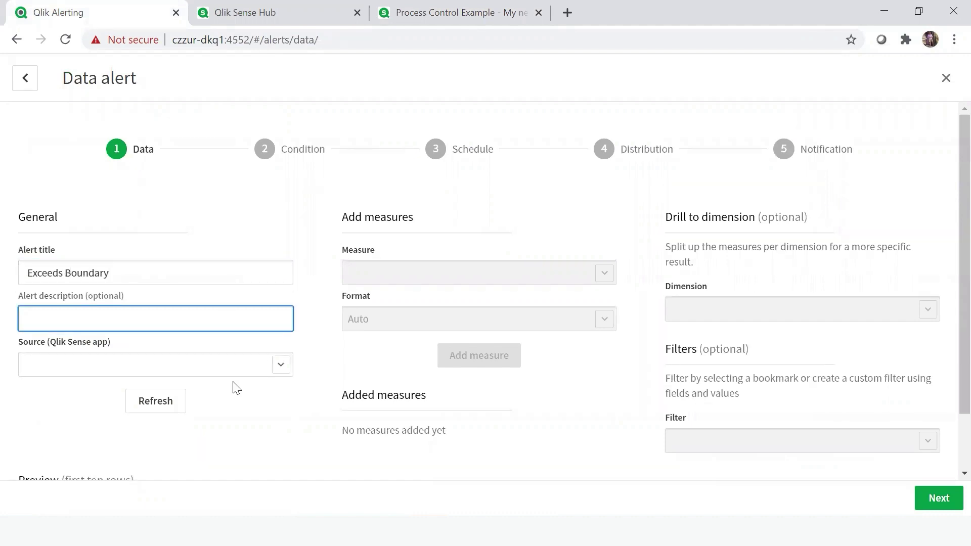
click(169, 366)
text(pr)
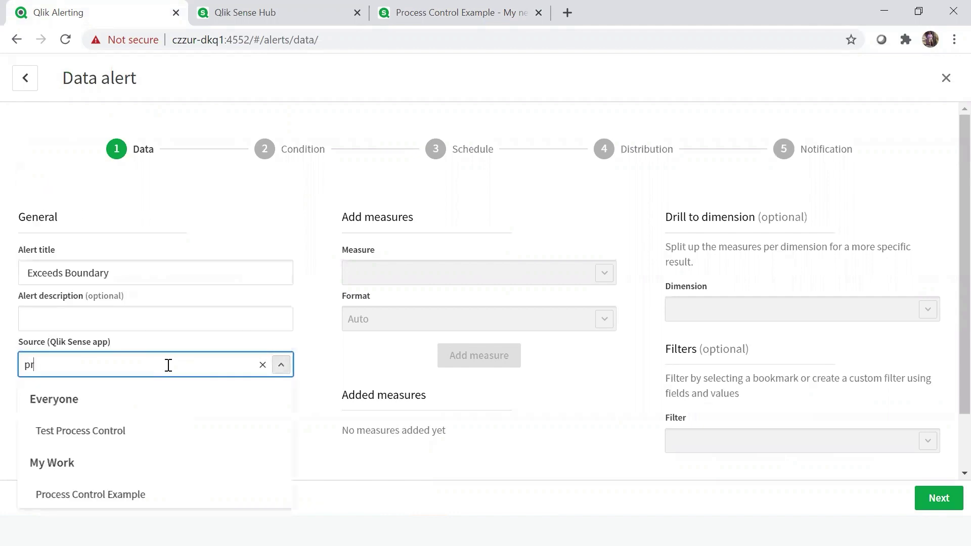
click(126, 497)
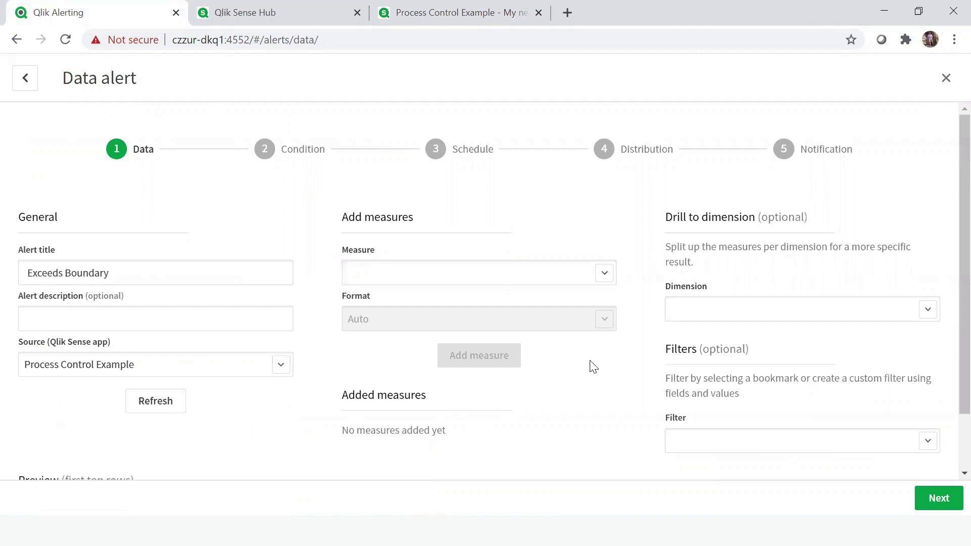
Add the Is_Today and Process% measures to the alert
click(605, 273)
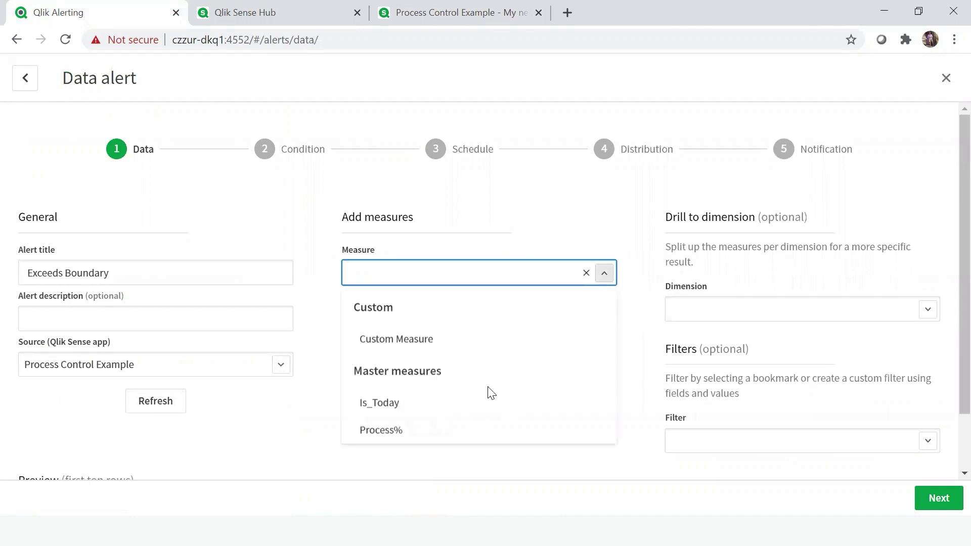
click(470, 403)
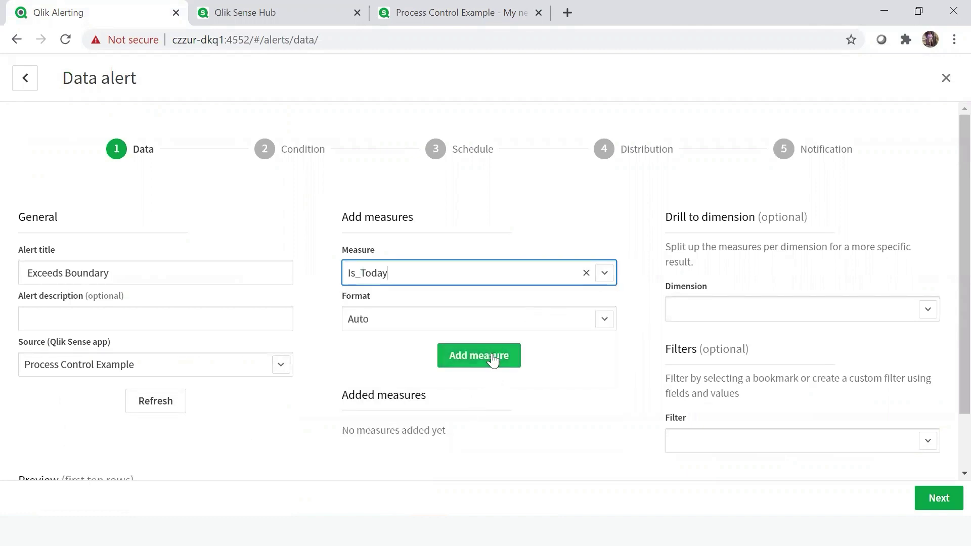
click(493, 359)
click(604, 273)
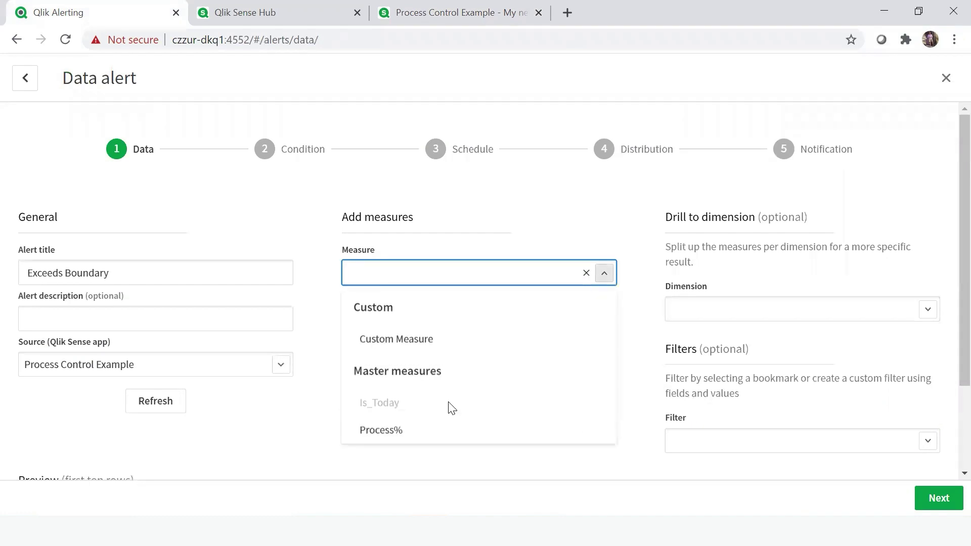
click(414, 431)
click(473, 362)
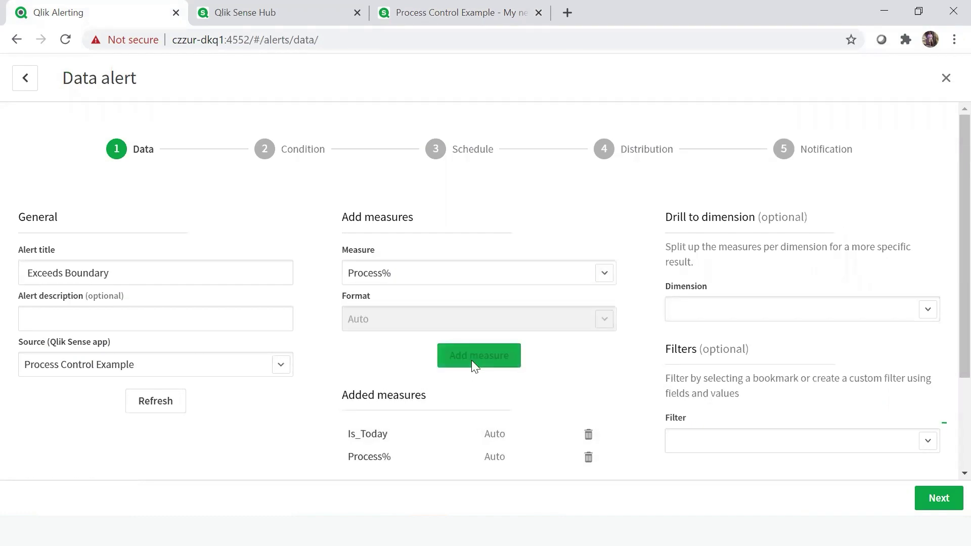
Drill the measures down by the Date dimension and check the preview
click(927, 311)
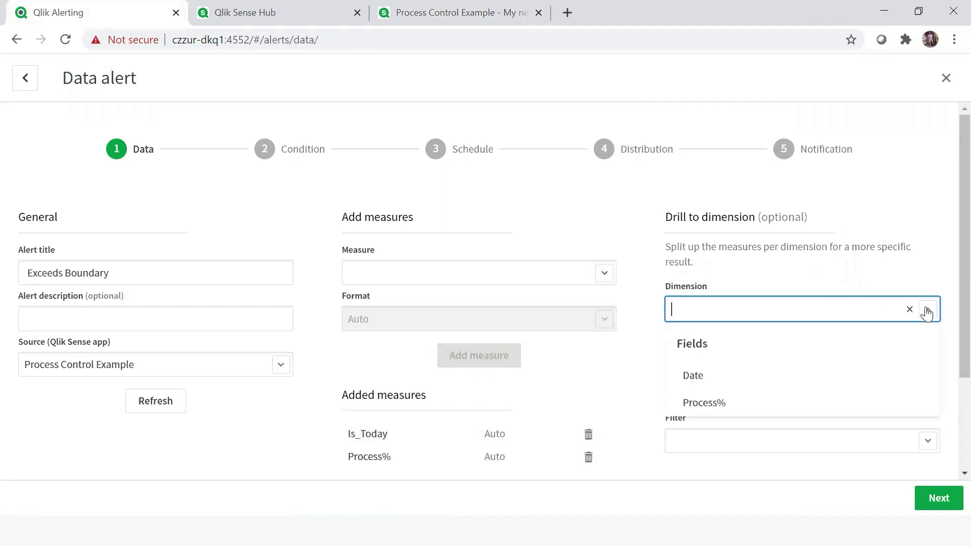
click(835, 375)
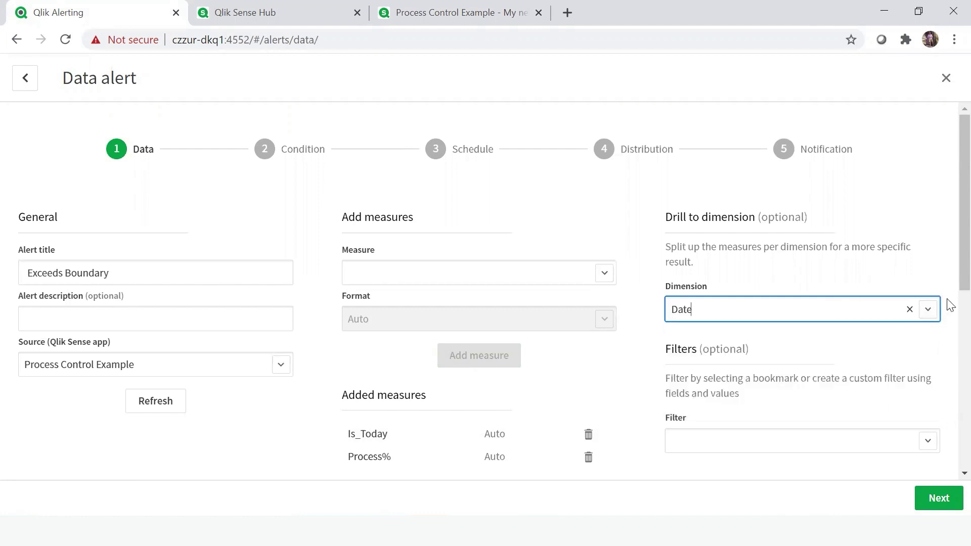
scroll(947, 354, down, 5)
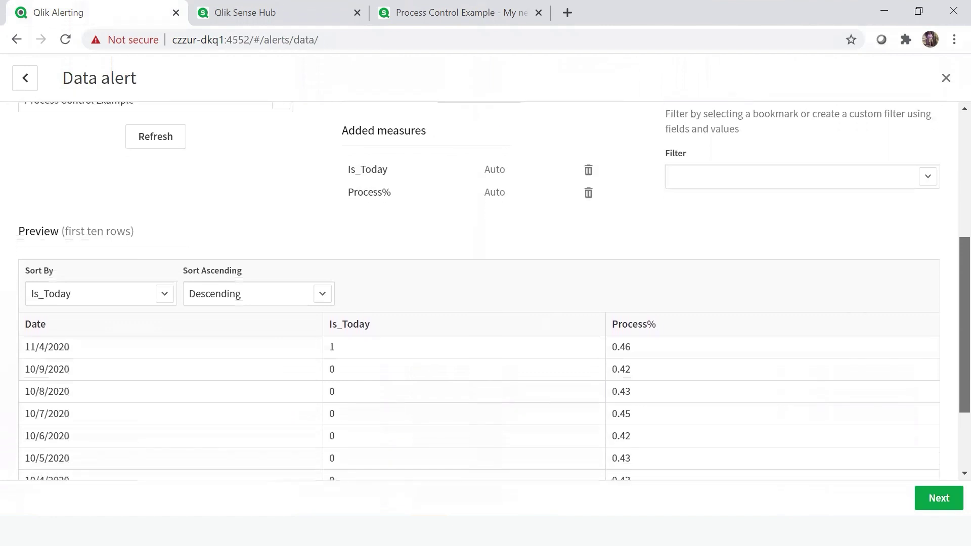
scroll(611, 349, down, 2)
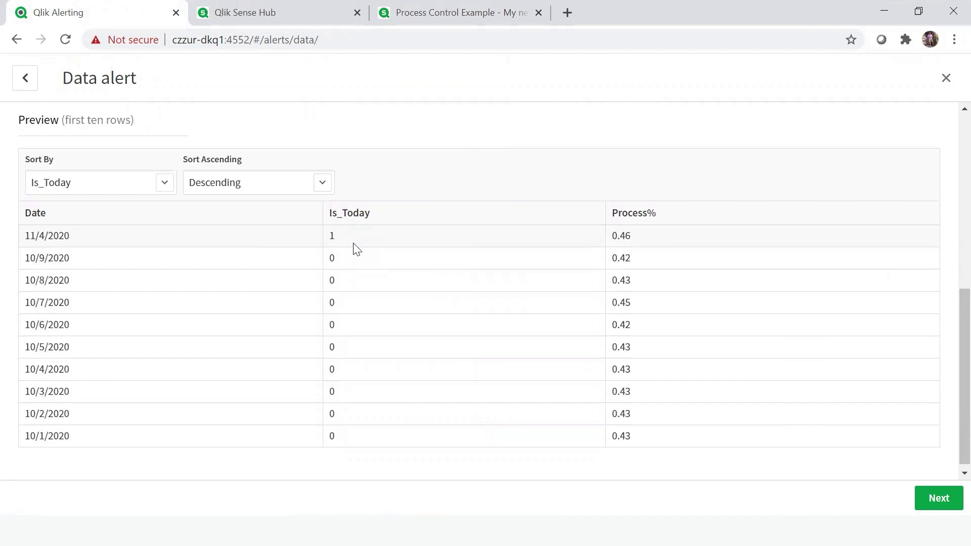
On the Condition step, make Condition A check Process% against a Set aggregation
click(919, 495)
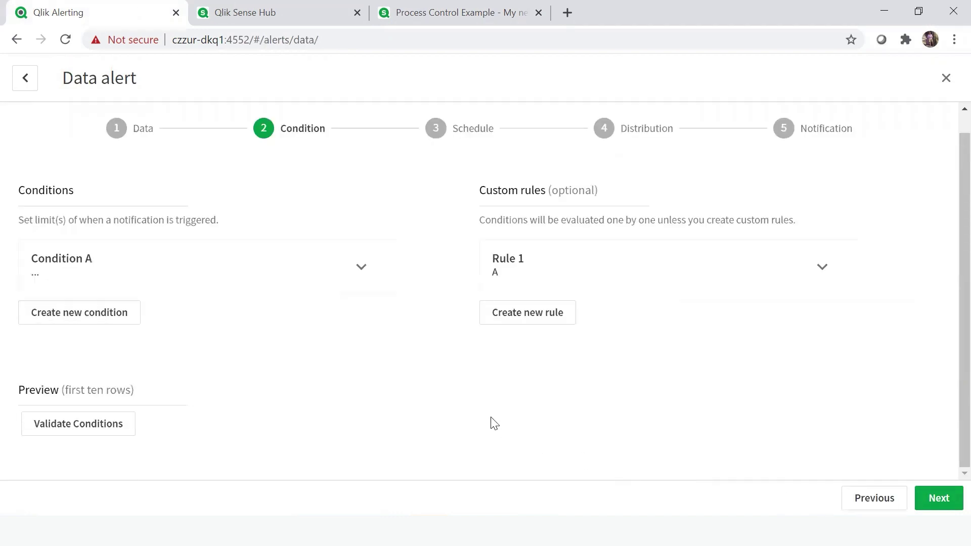
click(362, 268)
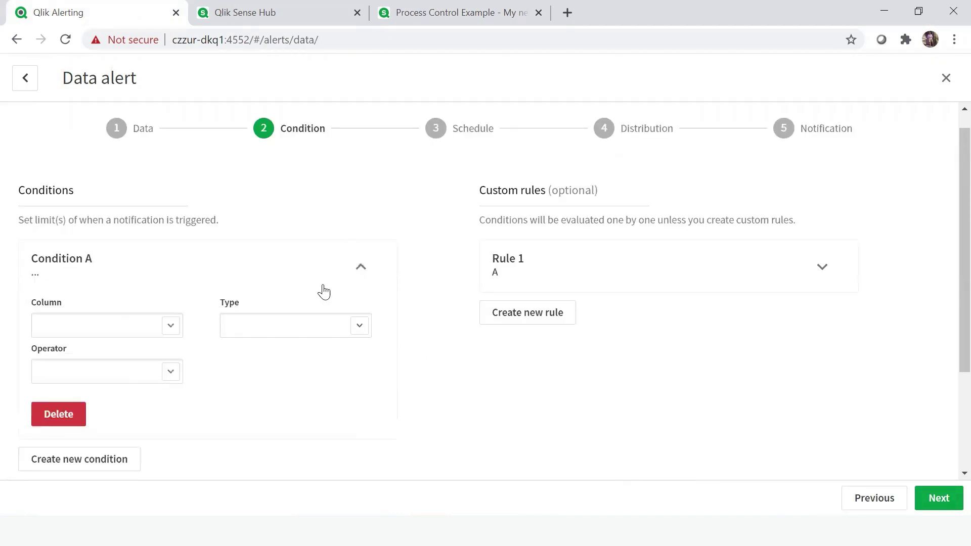
click(170, 326)
click(129, 405)
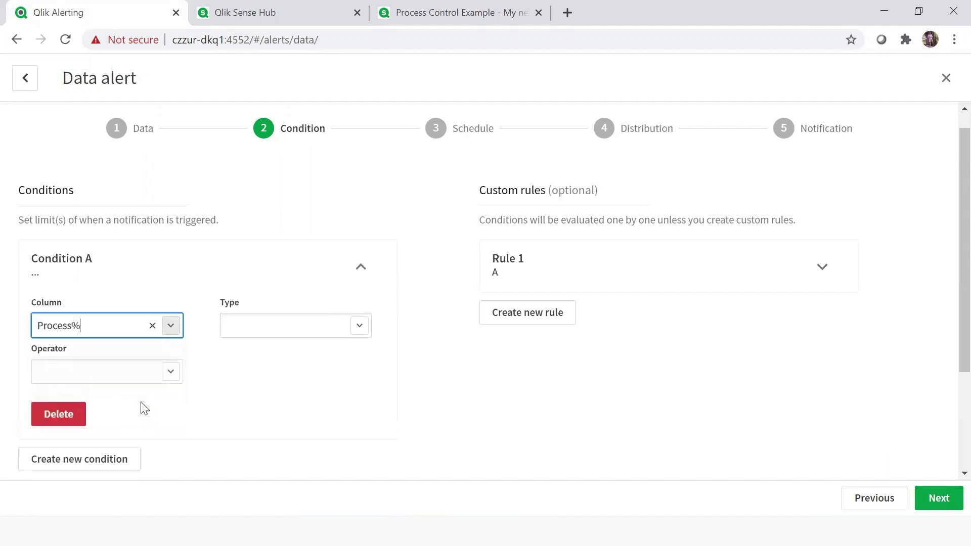
click(360, 327)
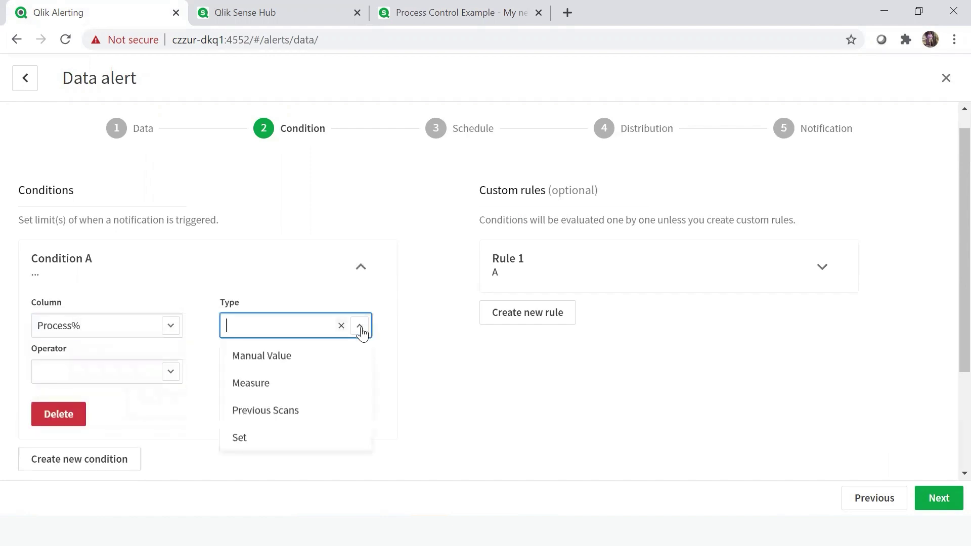
click(310, 441)
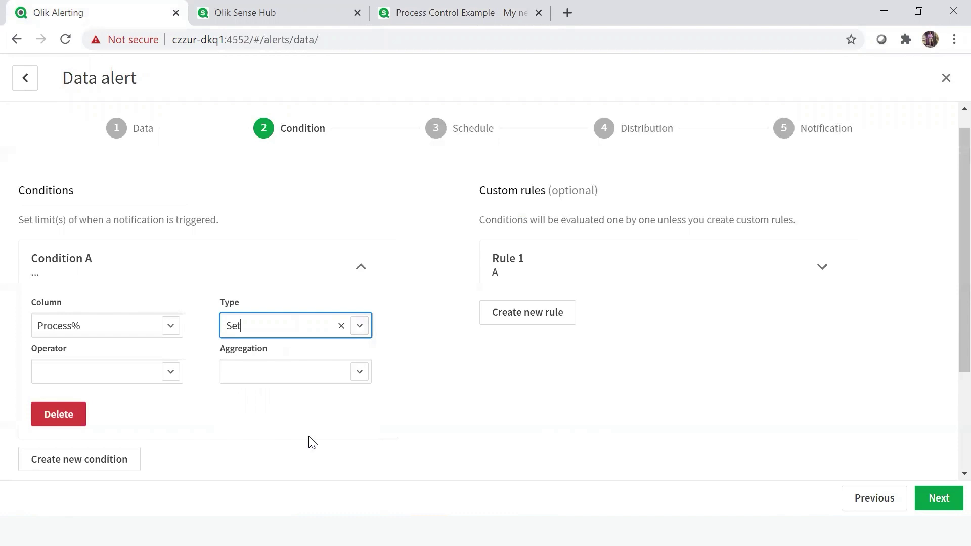
Finish Condition A as greater than Standard Deviation with value 3
click(359, 372)
click(329, 345)
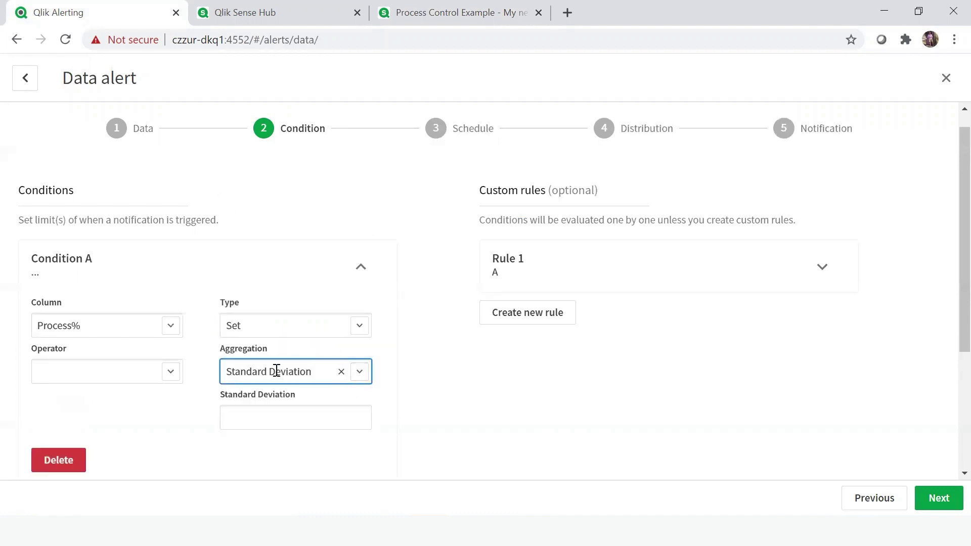
click(170, 372)
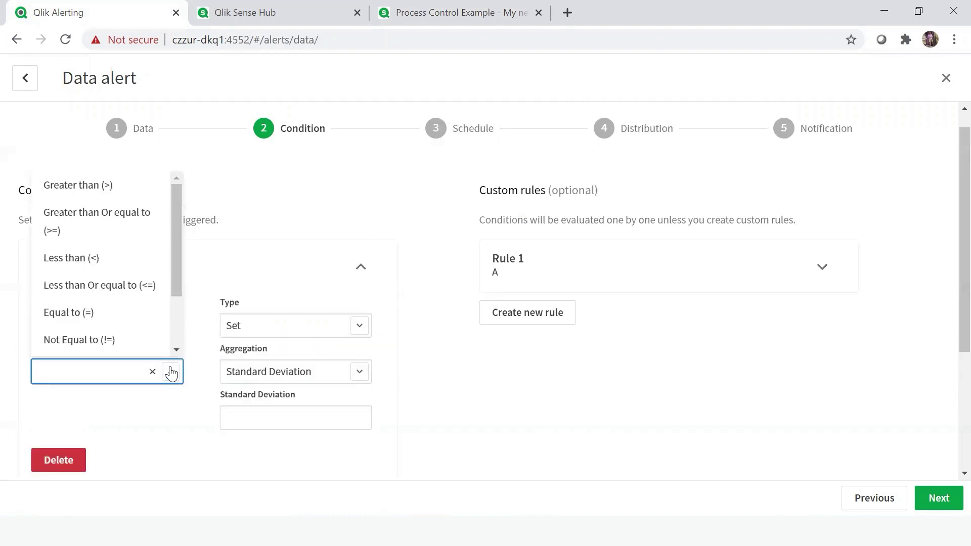
click(114, 186)
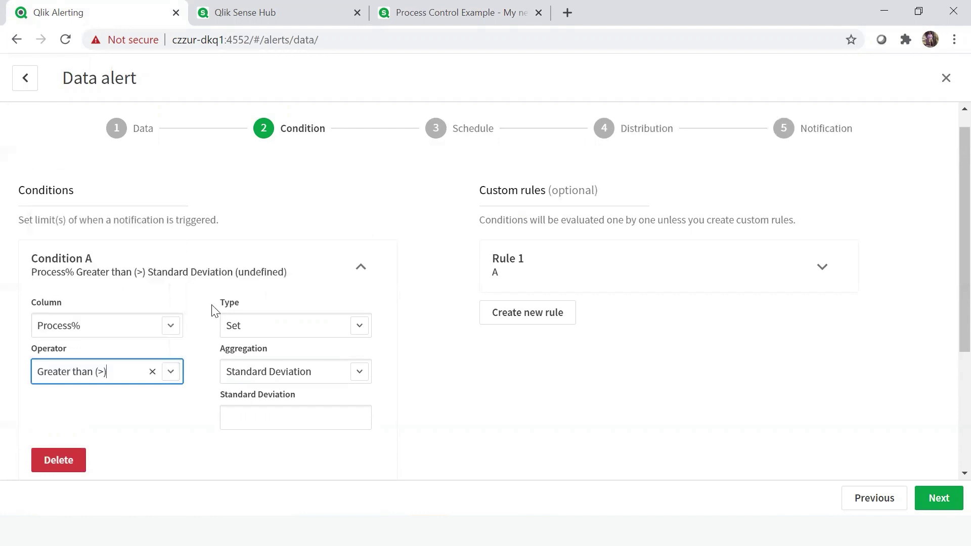
click(253, 416)
text(3)
key(Tab)
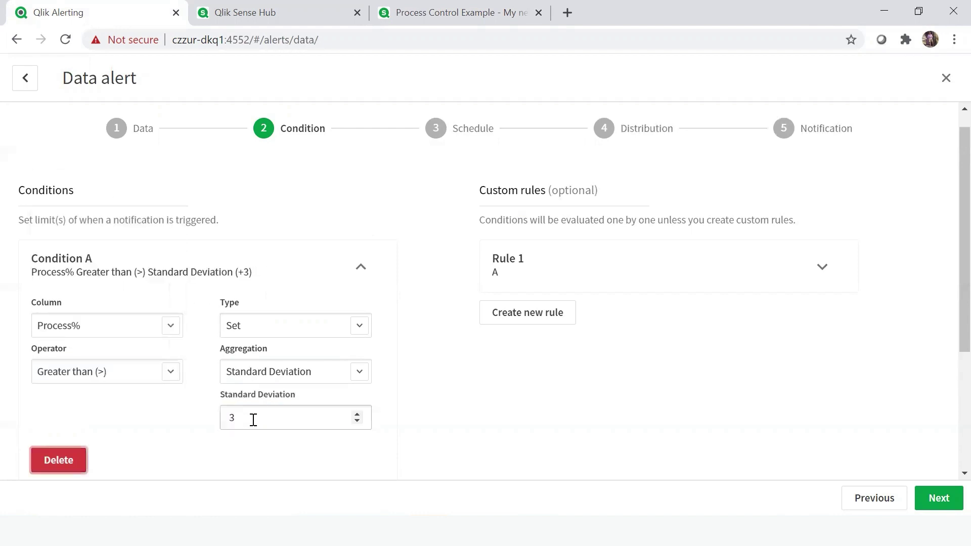
click(362, 275)
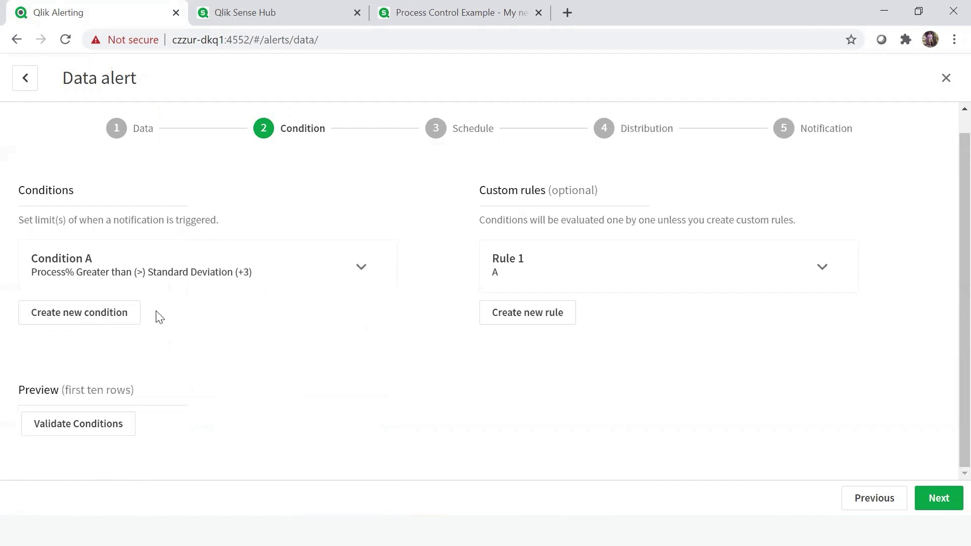
Create Condition B checking Process% against a Set aggregation
click(124, 313)
click(362, 267)
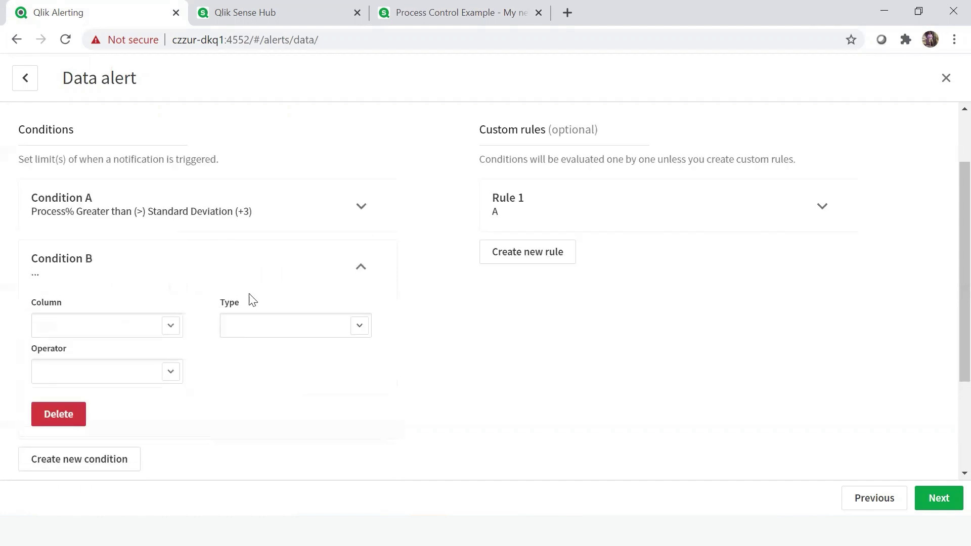
click(171, 334)
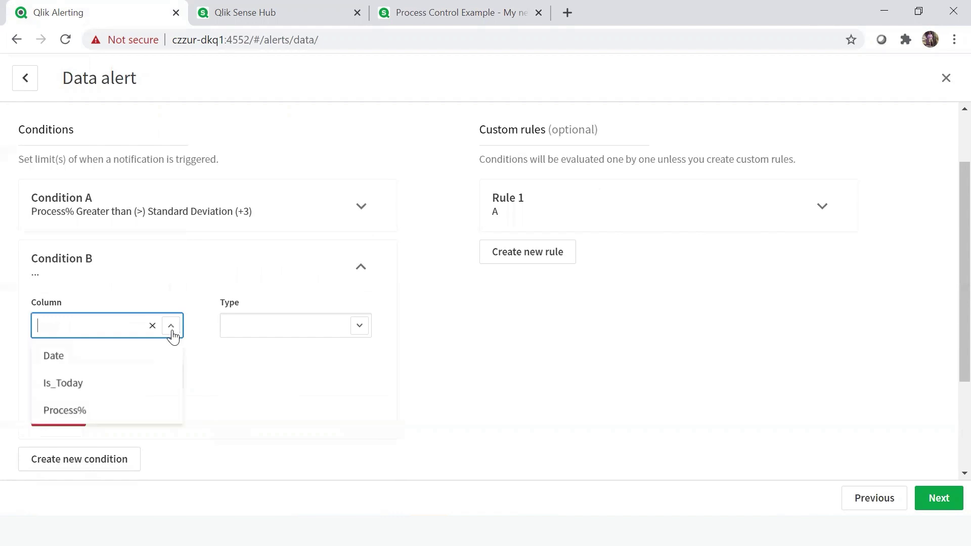
click(124, 409)
click(362, 327)
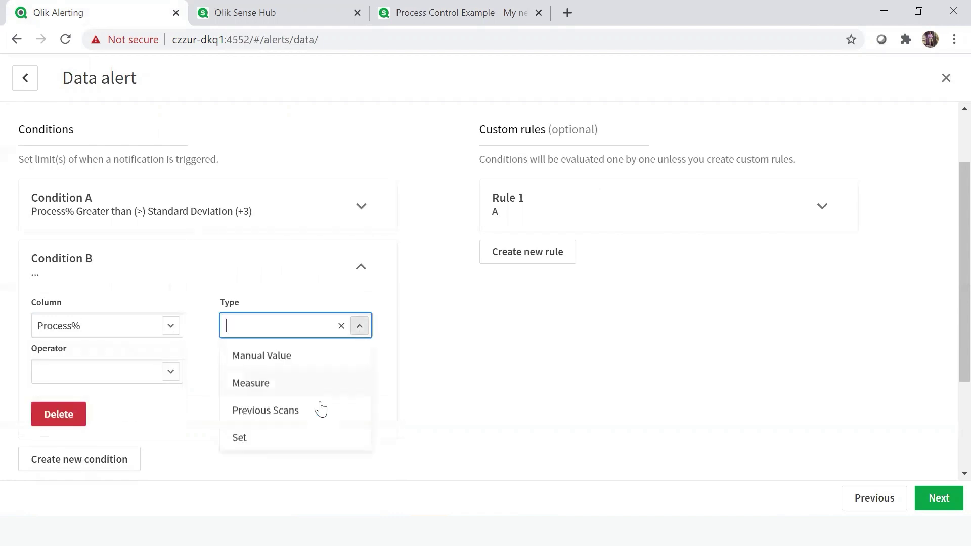
click(309, 436)
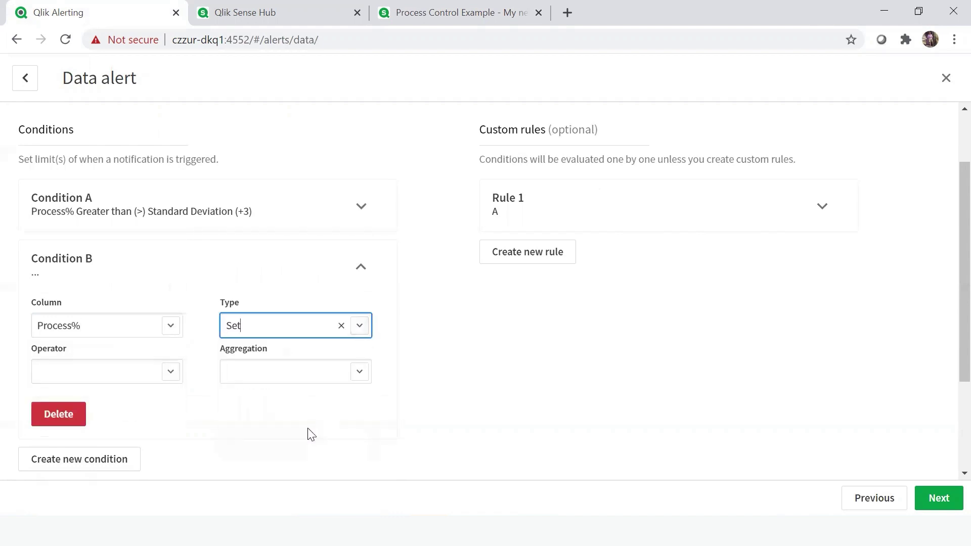
Finish Condition B as less than Standard Deviation with value -3
click(360, 373)
click(310, 342)
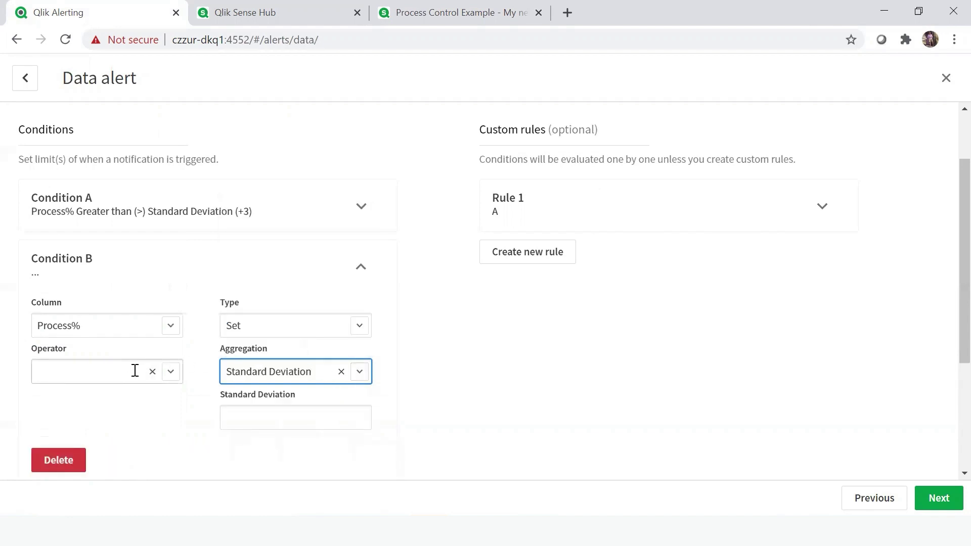
click(135, 370)
click(169, 373)
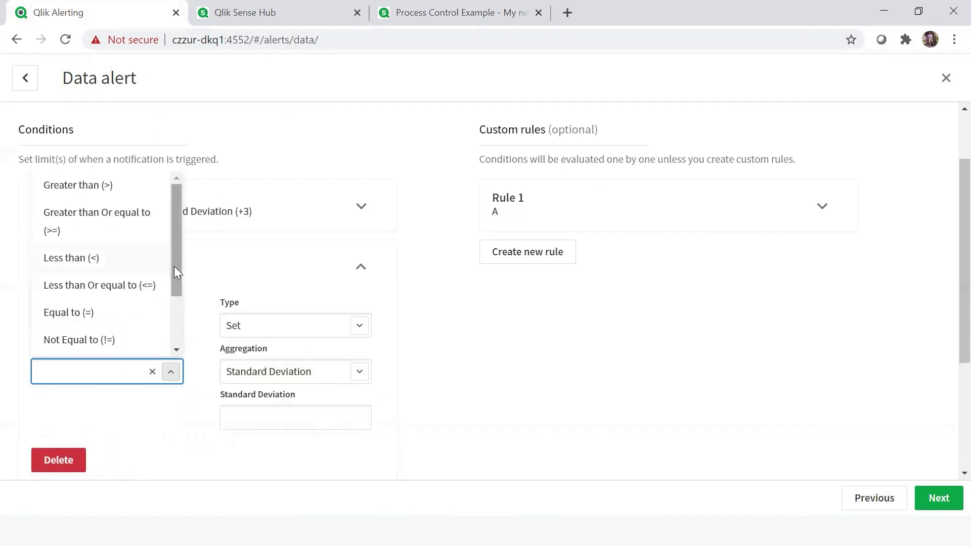
click(141, 260)
click(243, 420)
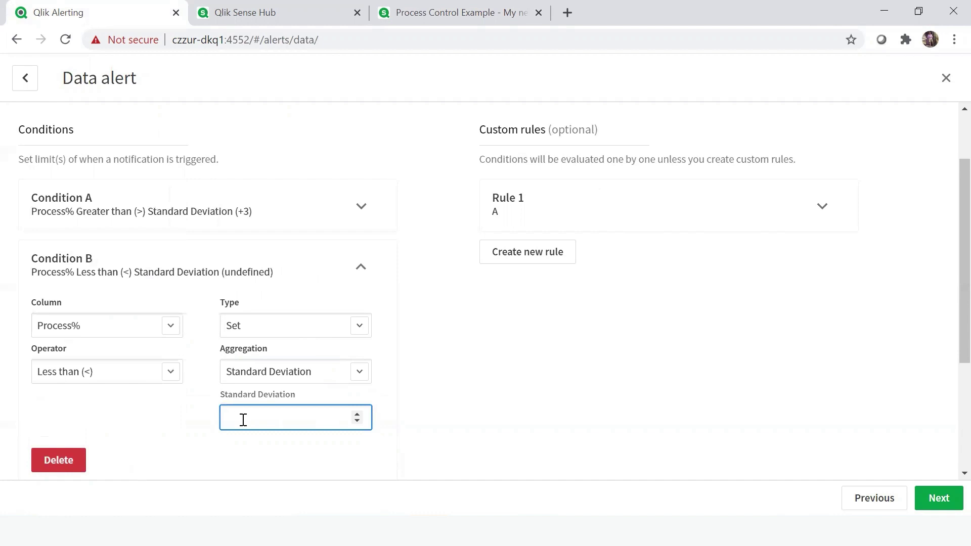
text(-3)
key(Tab)
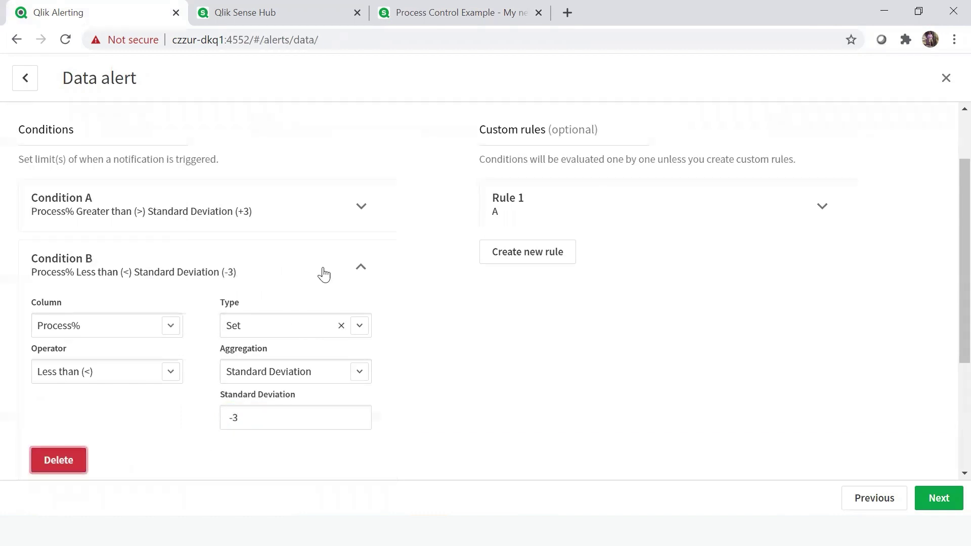
click(360, 267)
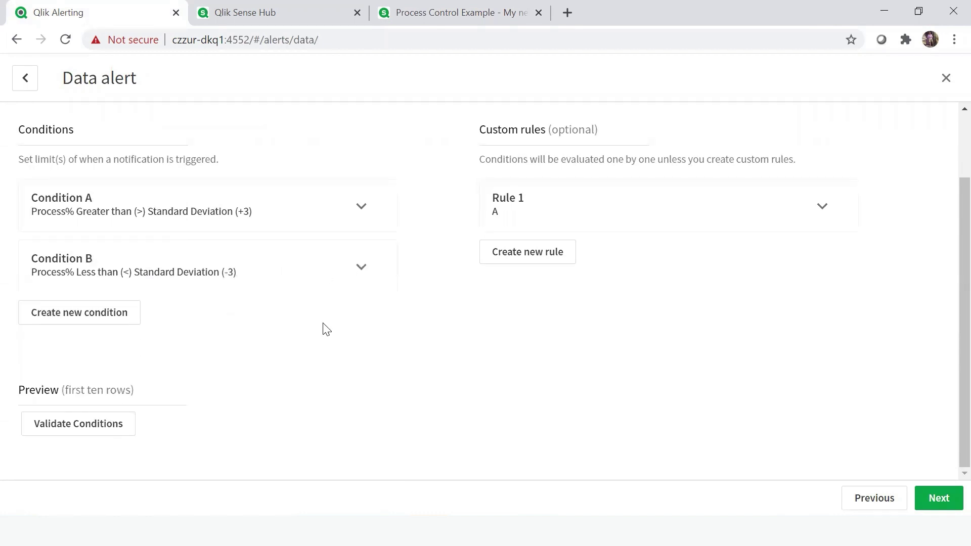
click(113, 320)
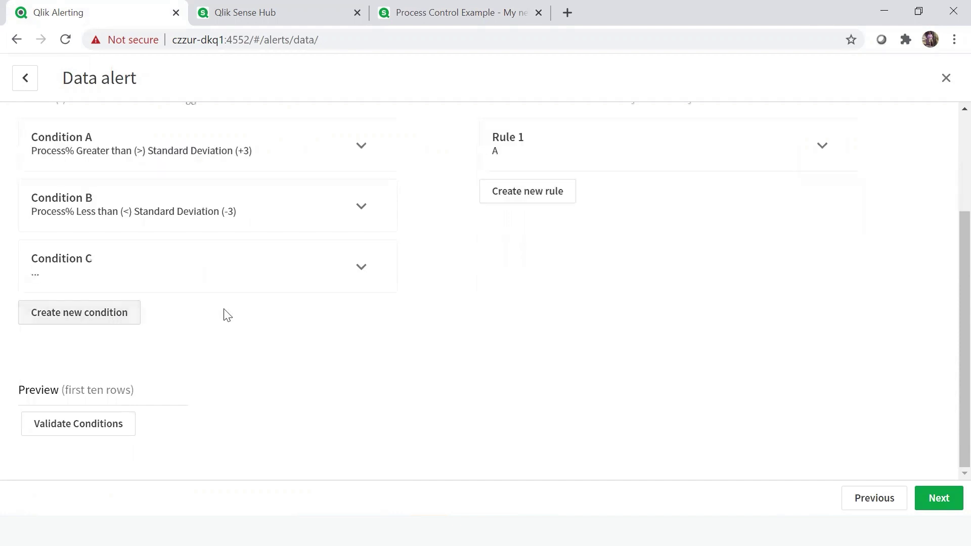
Set Condition C to Is_Today equal to the manual value 1
click(361, 267)
click(172, 328)
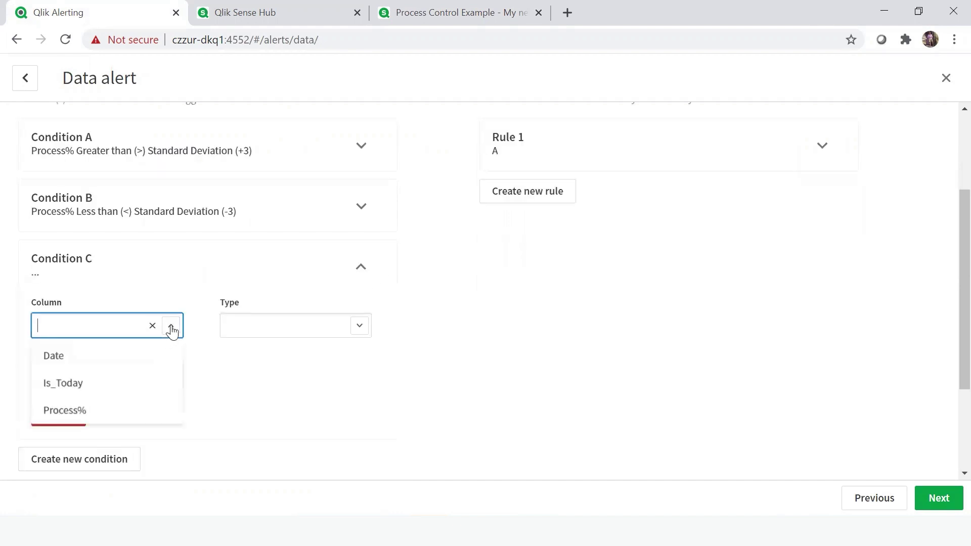
click(135, 379)
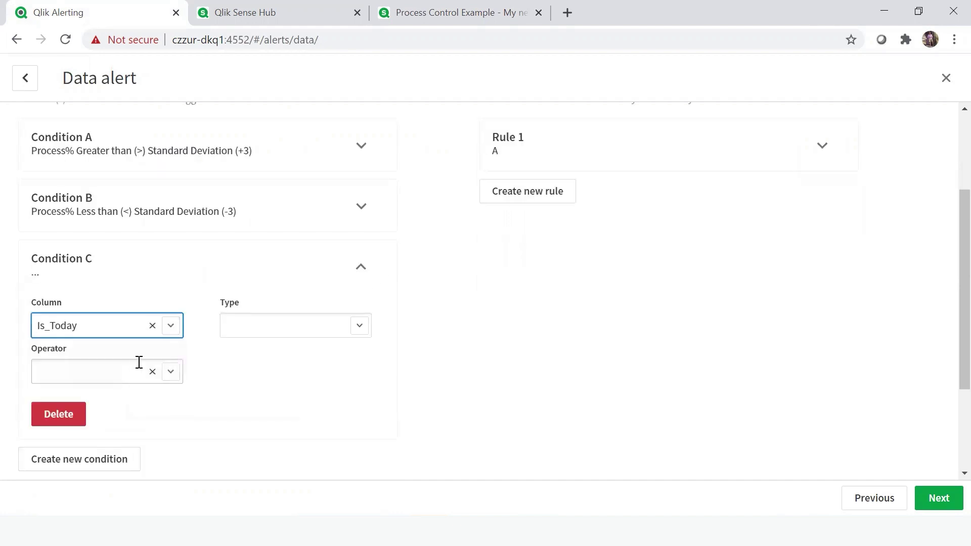
click(358, 330)
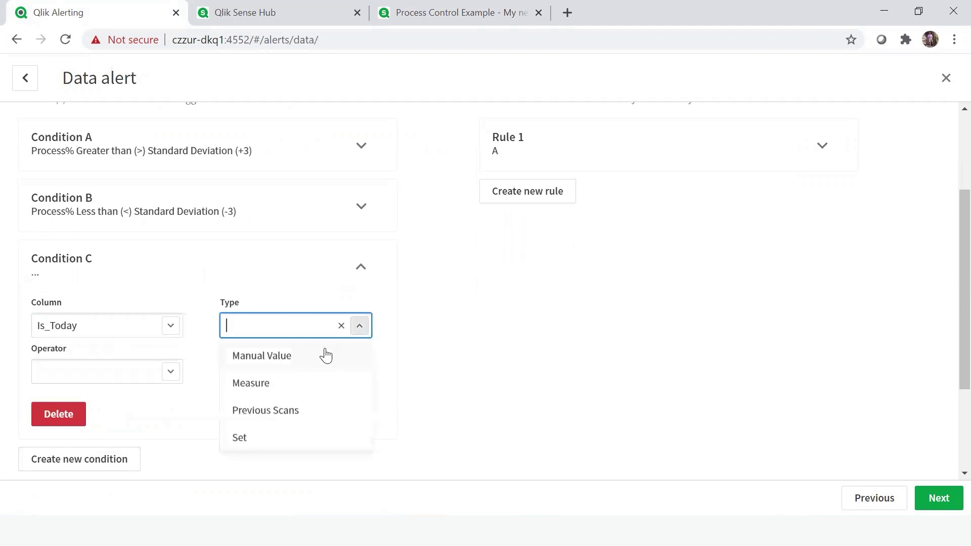
click(326, 355)
click(171, 372)
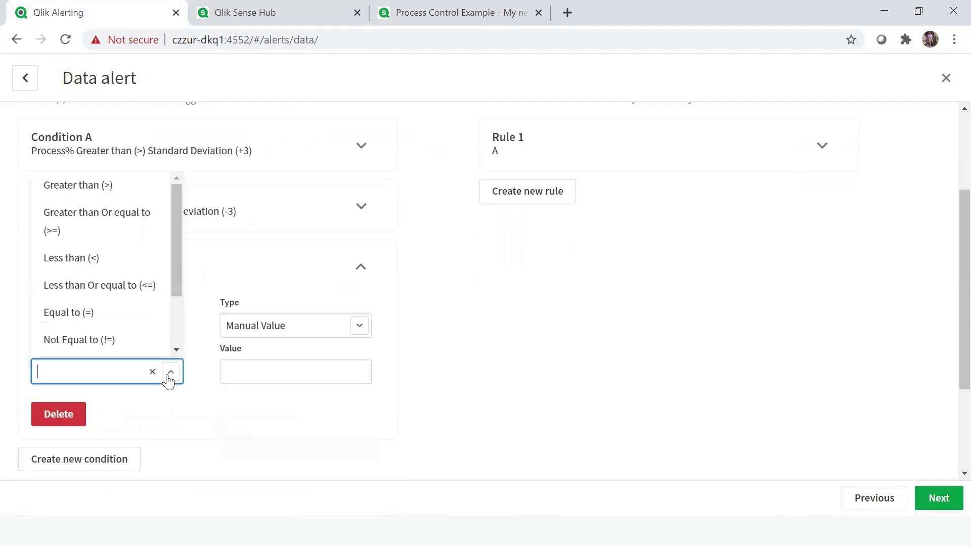
click(121, 311)
click(255, 369)
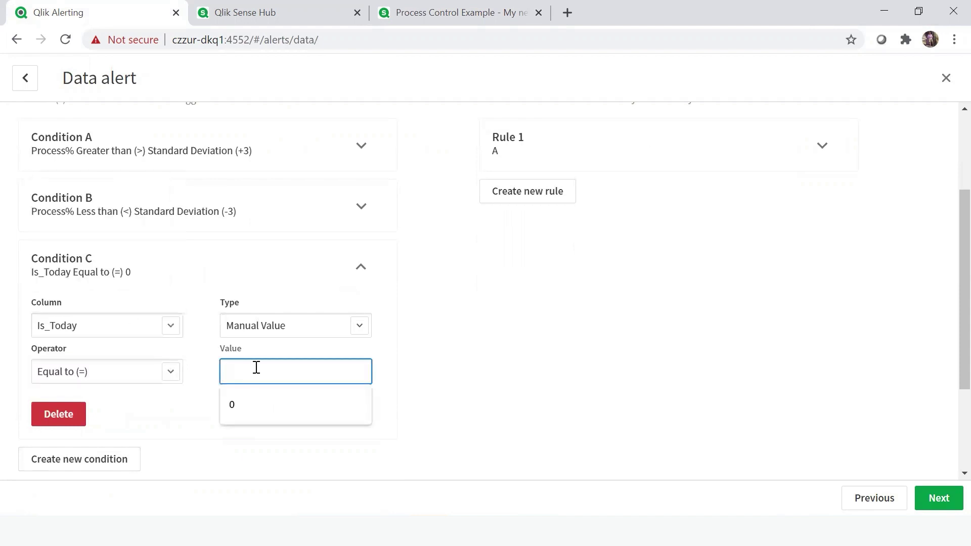
text(1)
key(Tab)
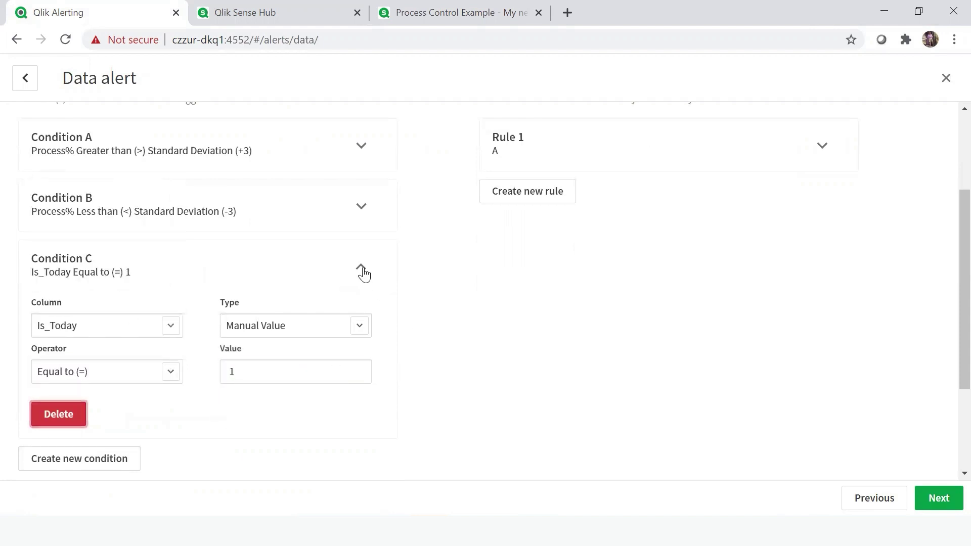
click(362, 271)
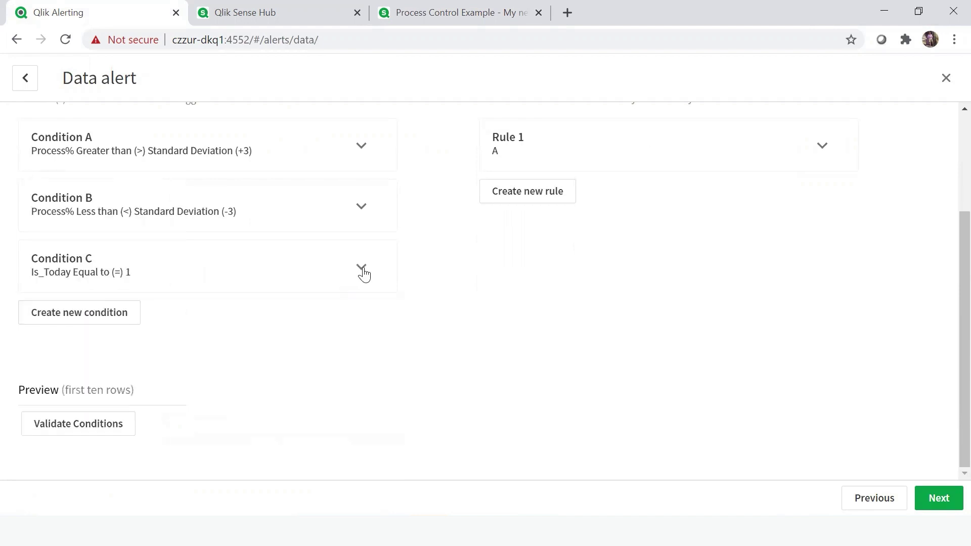
click(826, 148)
Change Rule 1 to '(A or B) and C' and validate it: 1 of 1125 rows positive
click(575, 195)
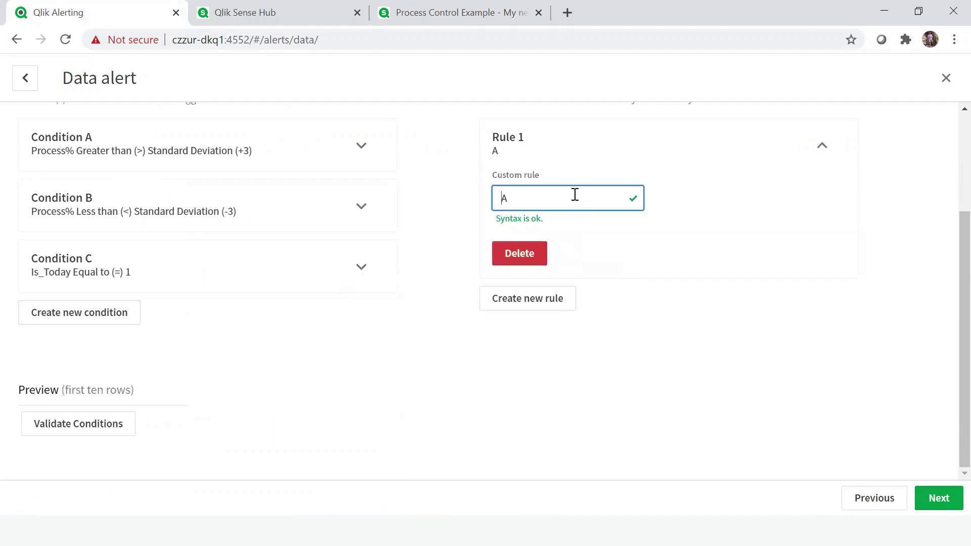
text((A)
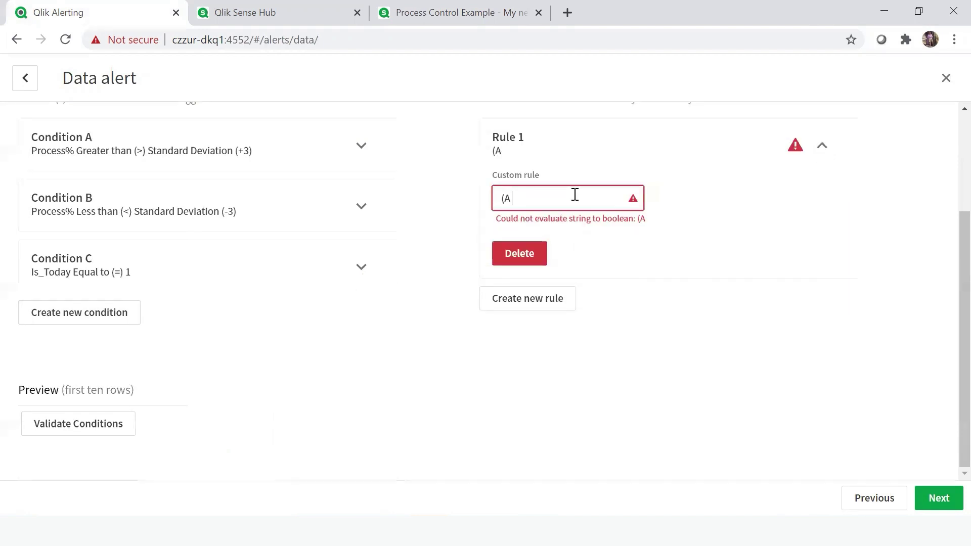
text( or B))
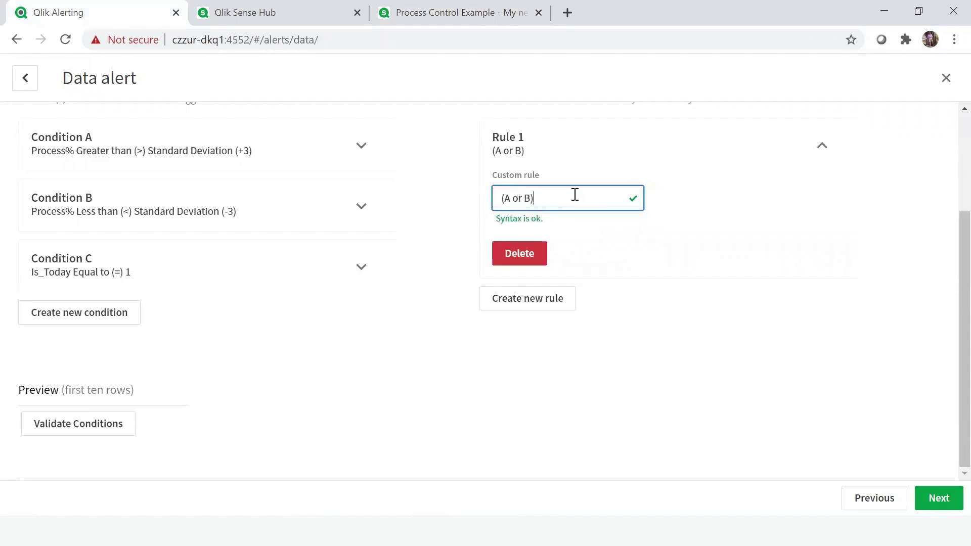
text( and C)
key(Tab)
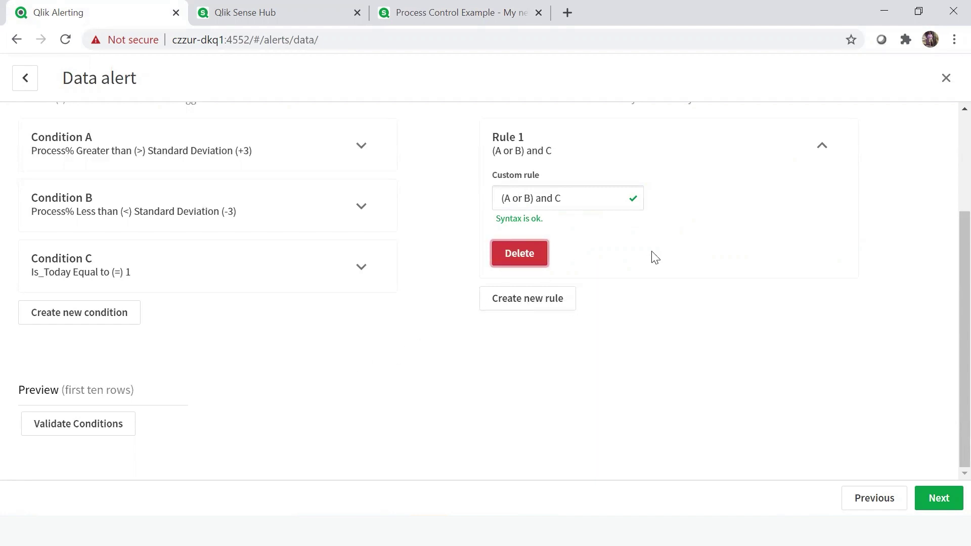
click(105, 428)
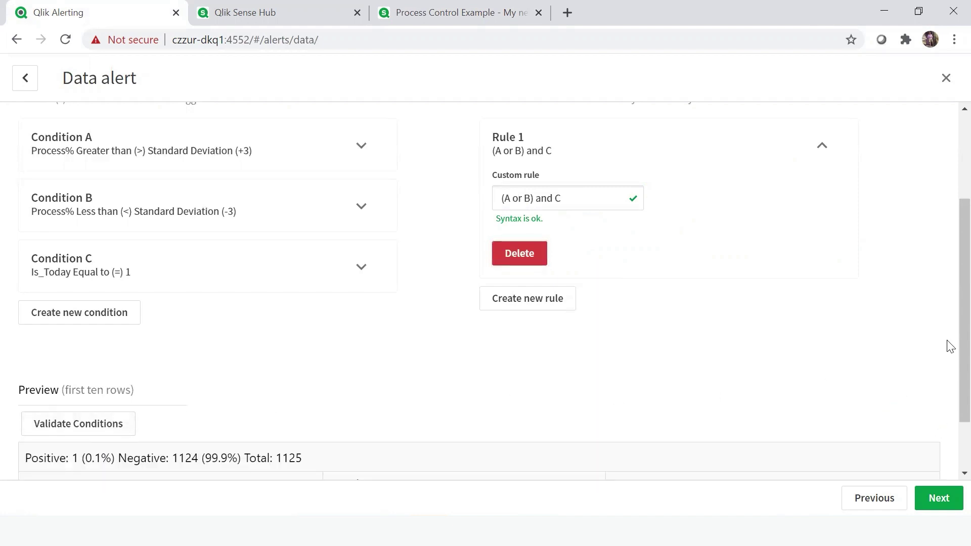
scroll(947, 345, down, 3)
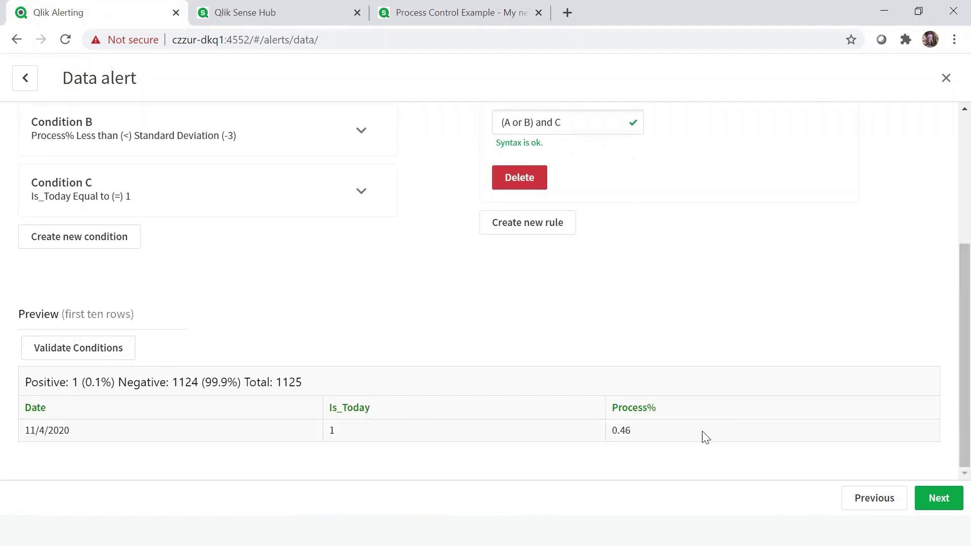
click(941, 499)
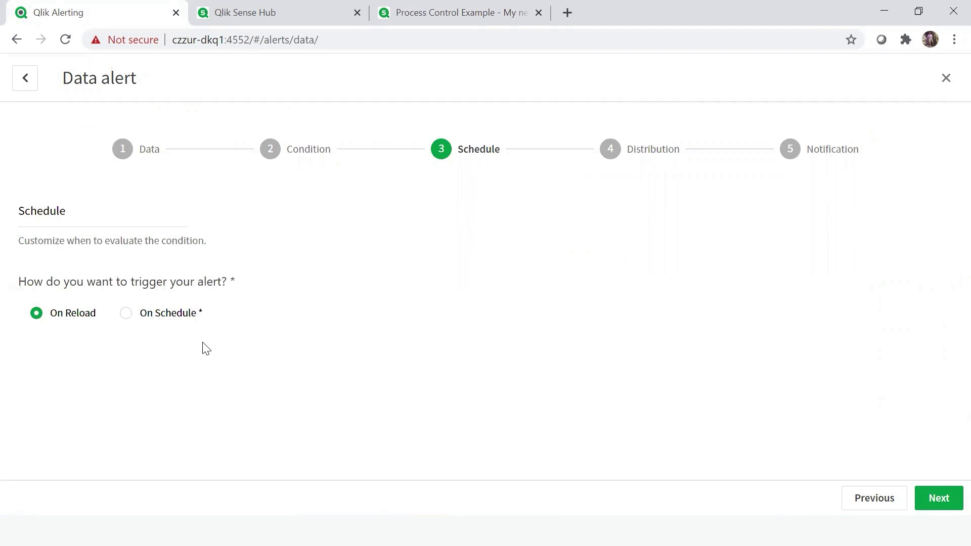
Look over the On Schedule trigger options, then keep the alert triggering On Reload
click(174, 319)
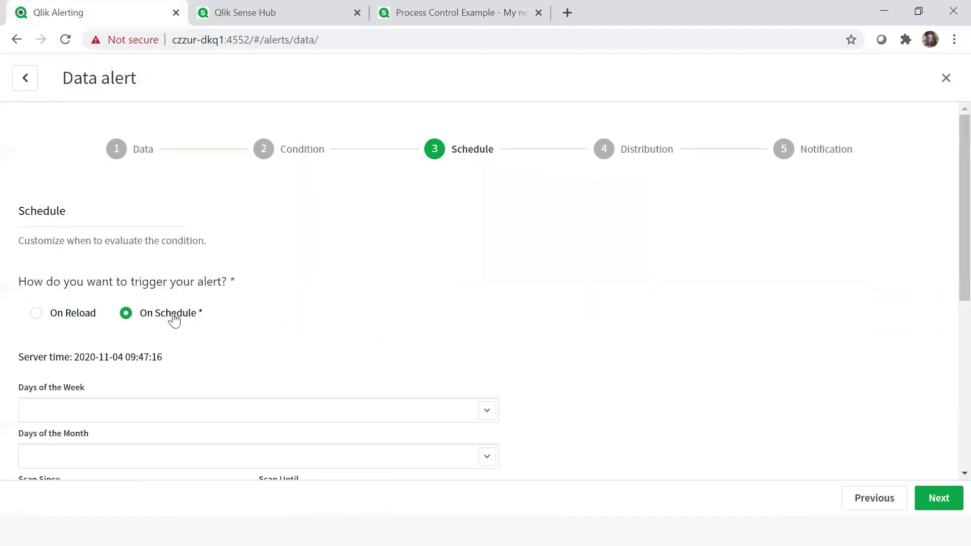
scroll(948, 286, down, 2)
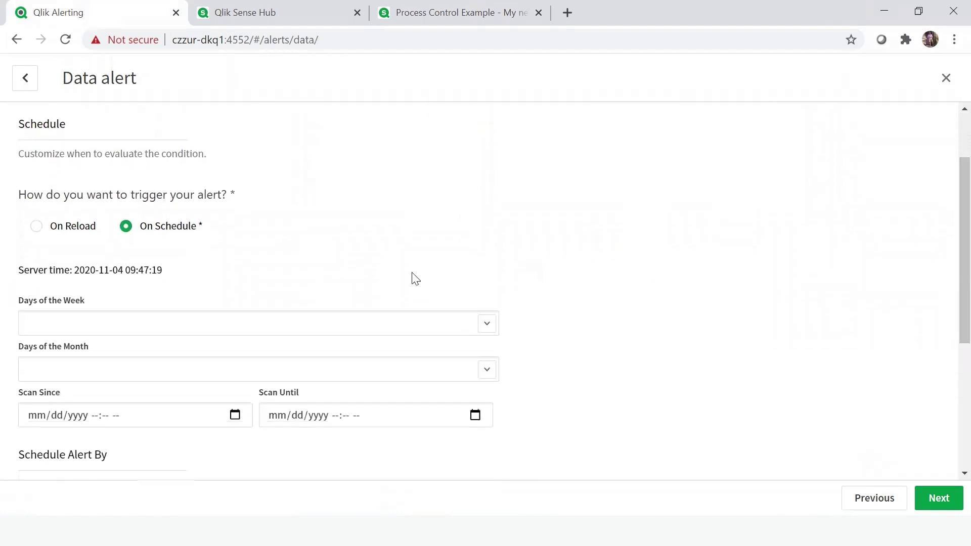
click(56, 230)
Keep email distribution at Every time frequency with Advanced options switched off
click(938, 501)
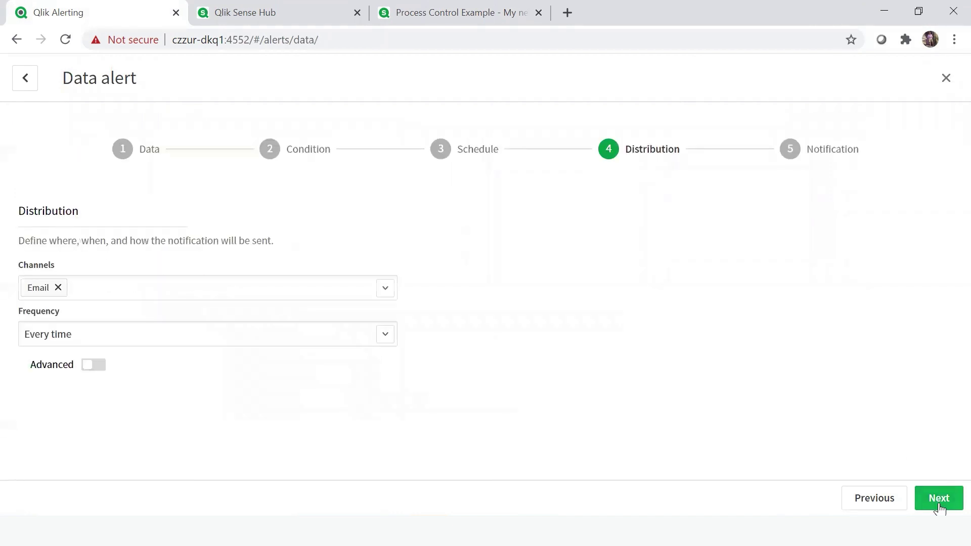
click(388, 334)
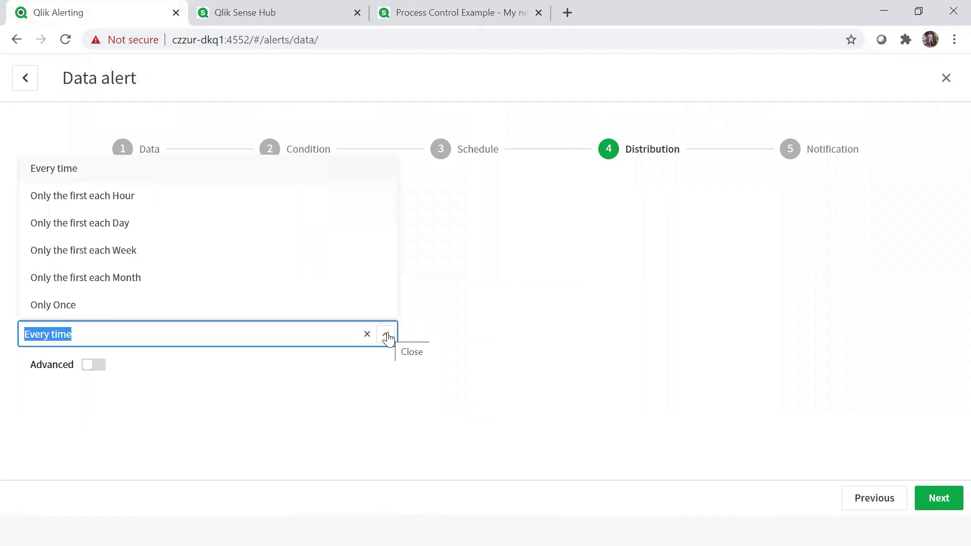
click(387, 337)
click(104, 372)
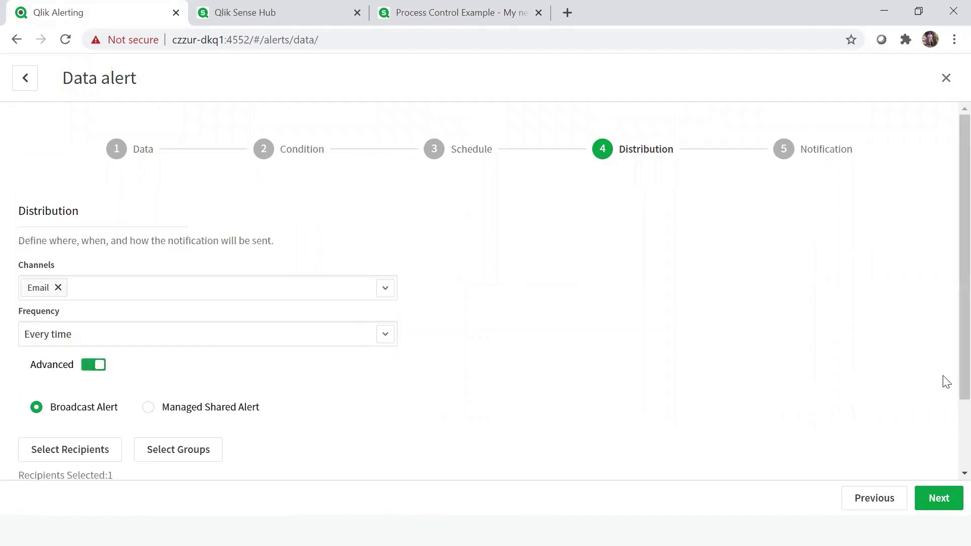
scroll(946, 384, down, 2)
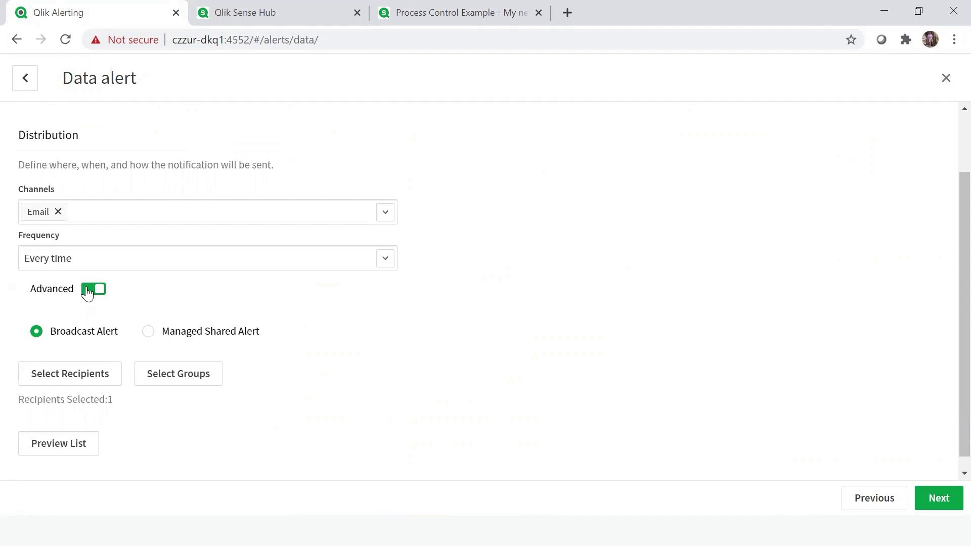
click(87, 292)
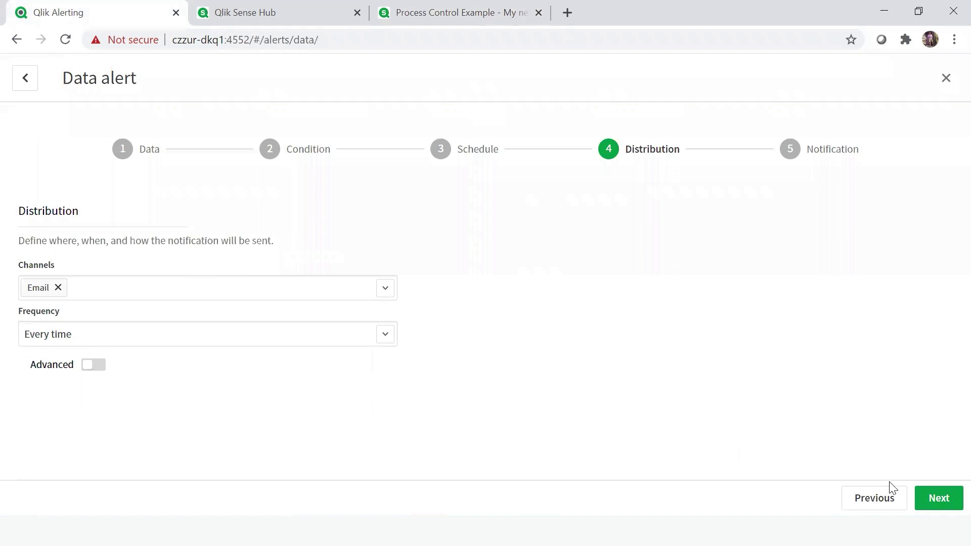
click(932, 498)
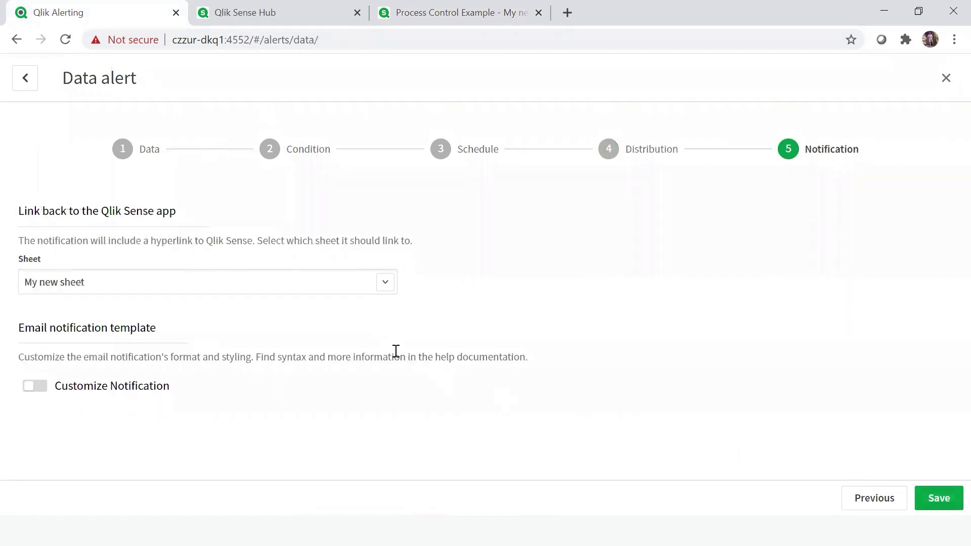
Keep My new sheet as the notification link and save the Exceeds Boundary alert
click(390, 287)
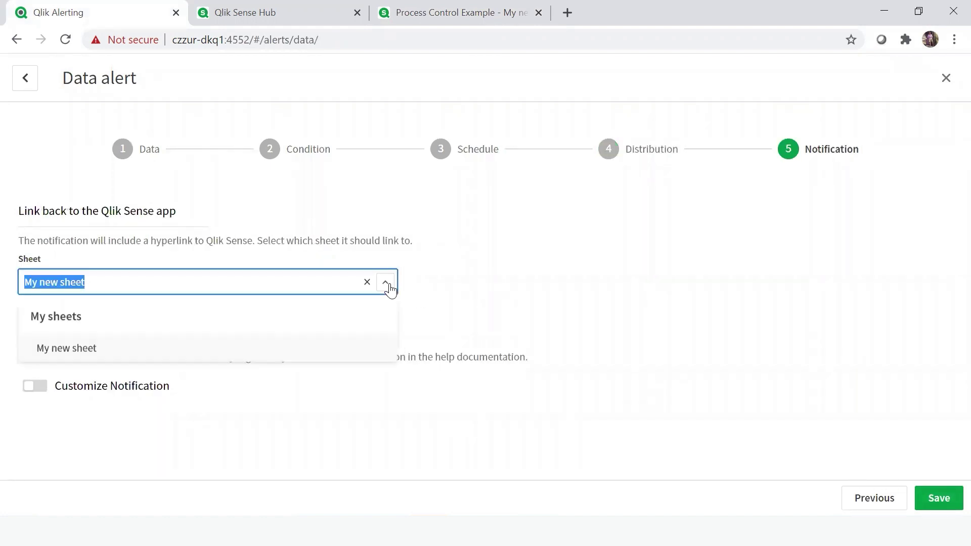
click(390, 287)
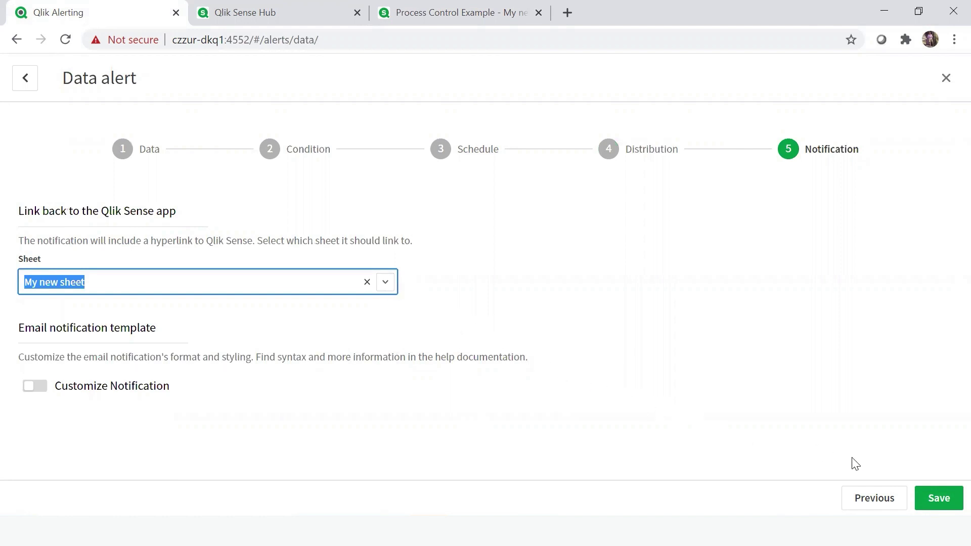
click(939, 500)
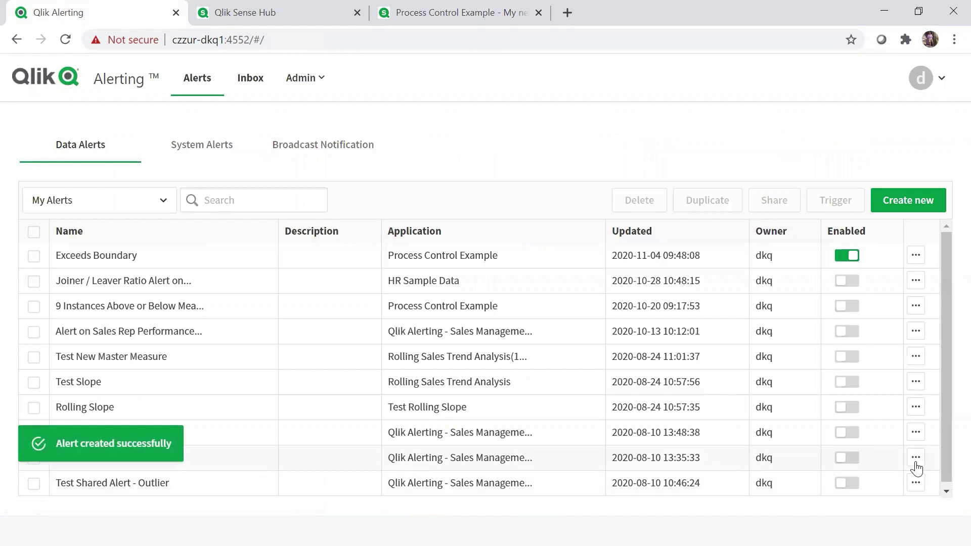
Trigger the Exceeds Boundary alert from its row's actions menu and confirm the trigger
click(914, 256)
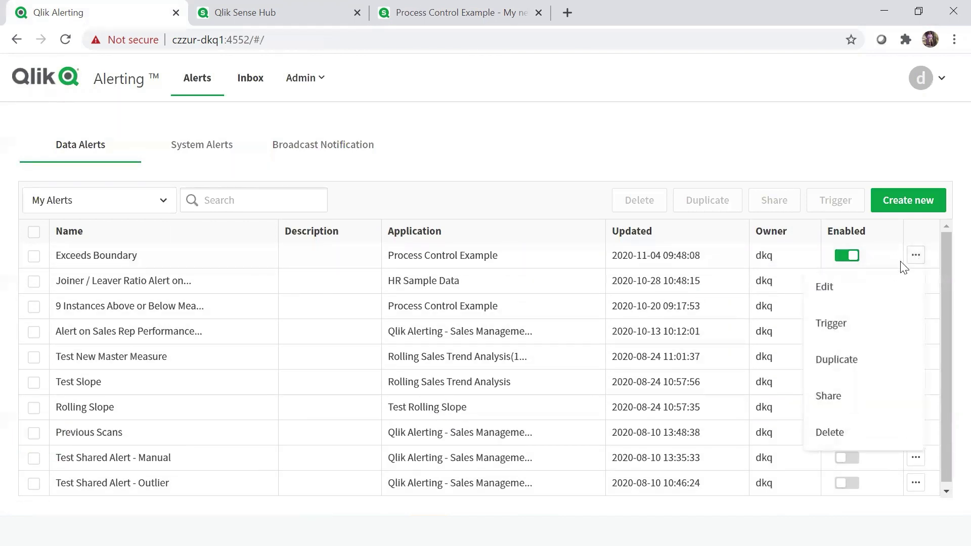
click(841, 324)
click(670, 329)
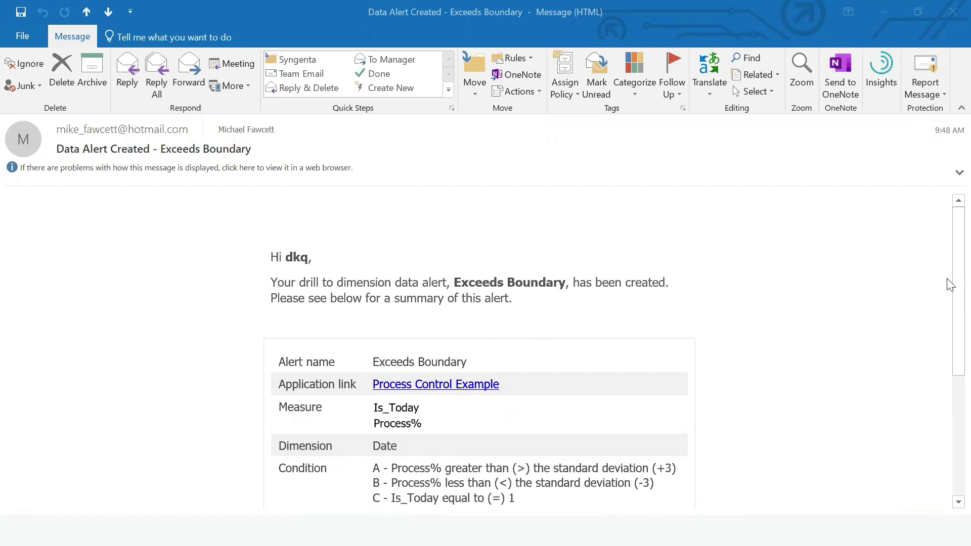
Scroll the Data Alert Created email down to the (A or B) and C rule, then switch windows
scroll(948, 303, down, 3)
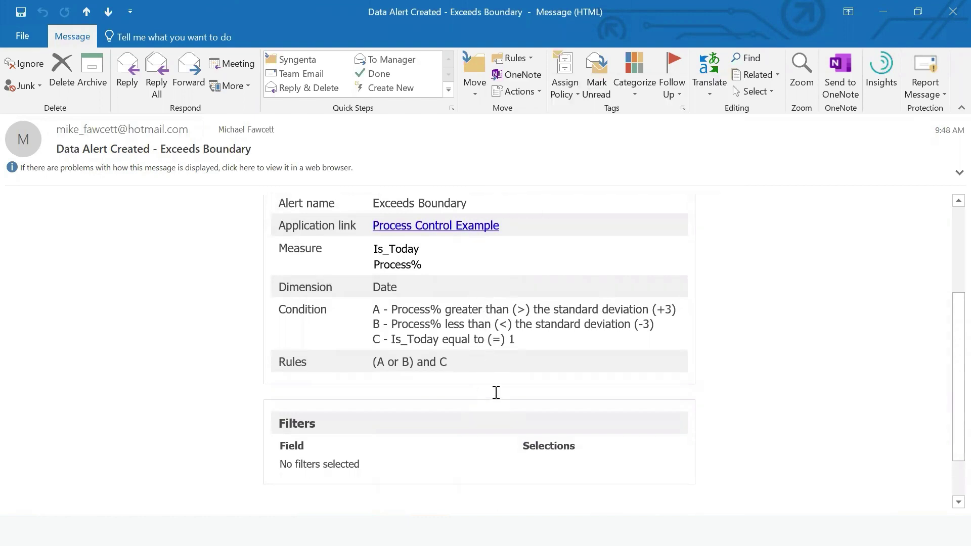
key(alt+Tab)
key(alt+Tab)
key(alt+Tab)
key(alt+Tab)
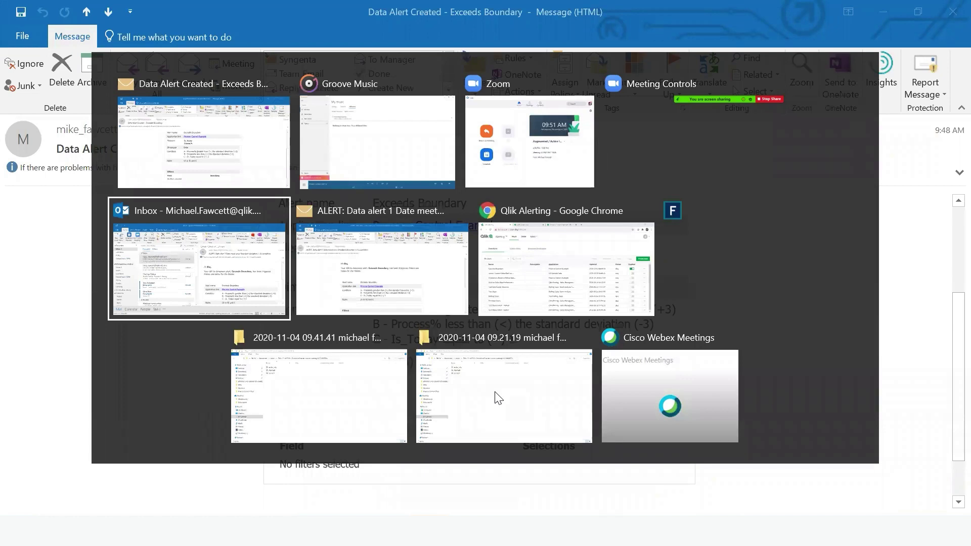
Bring up the 'ALERT: Data alert 1' email, highlight 'triggered', and scroll through its current data
key(alt+Tab)
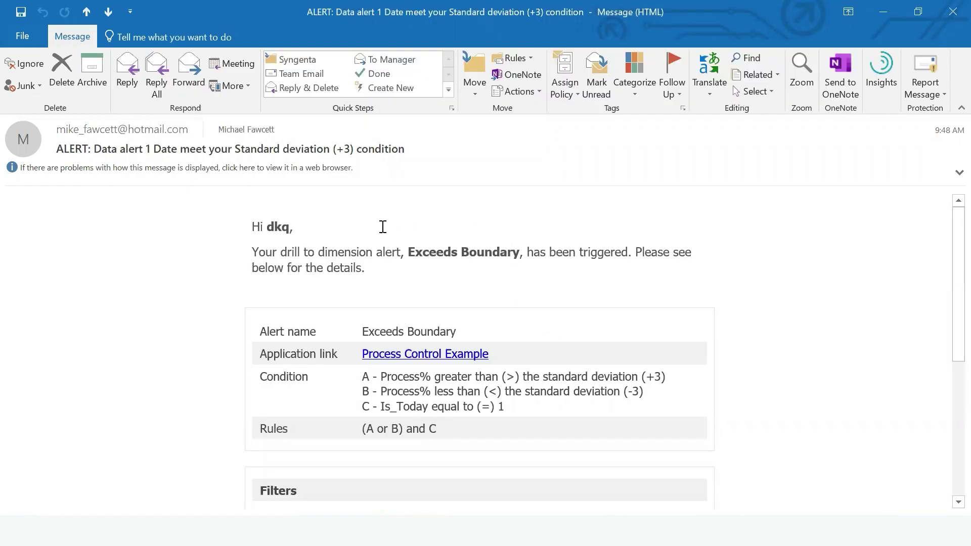
double_click(610, 245)
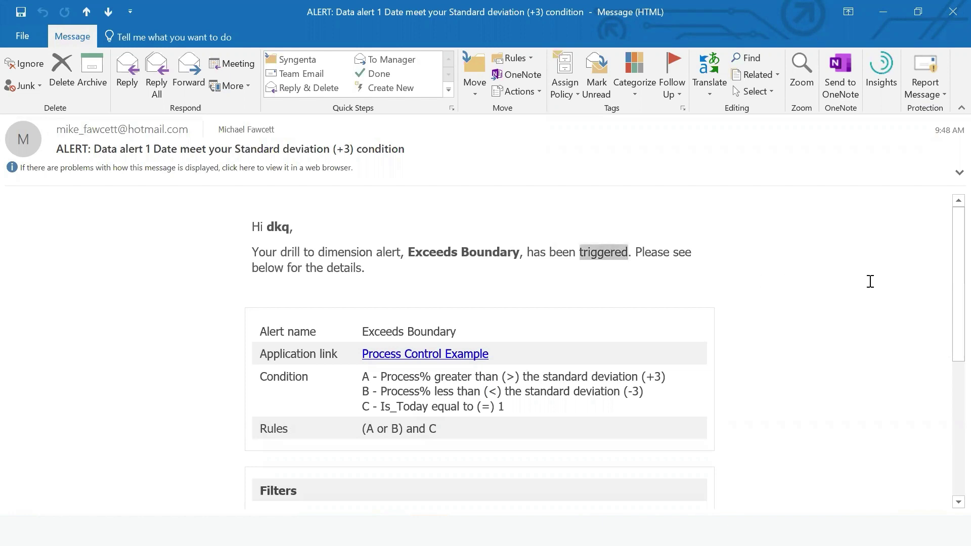
scroll(950, 302, down, 1)
scroll(950, 303, down, 1)
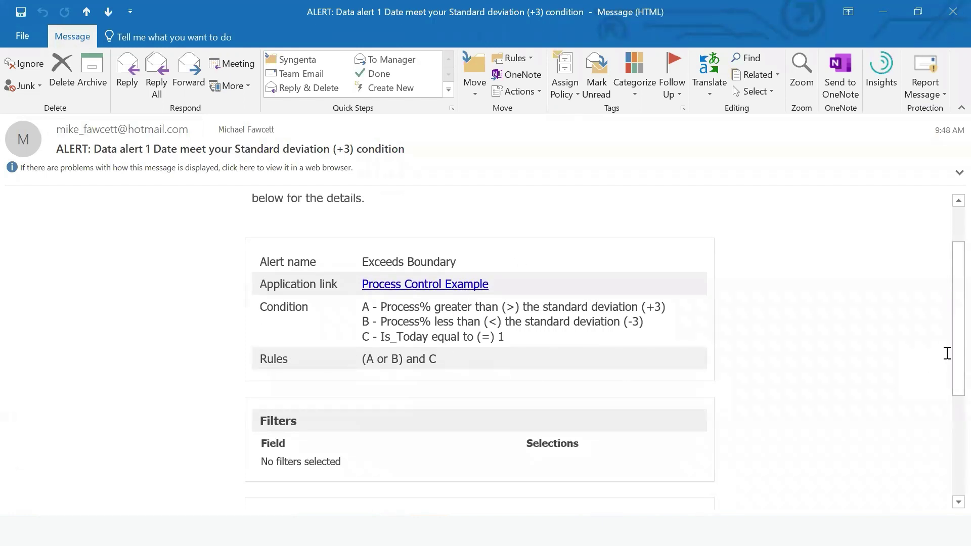
scroll(949, 374, down, 5)
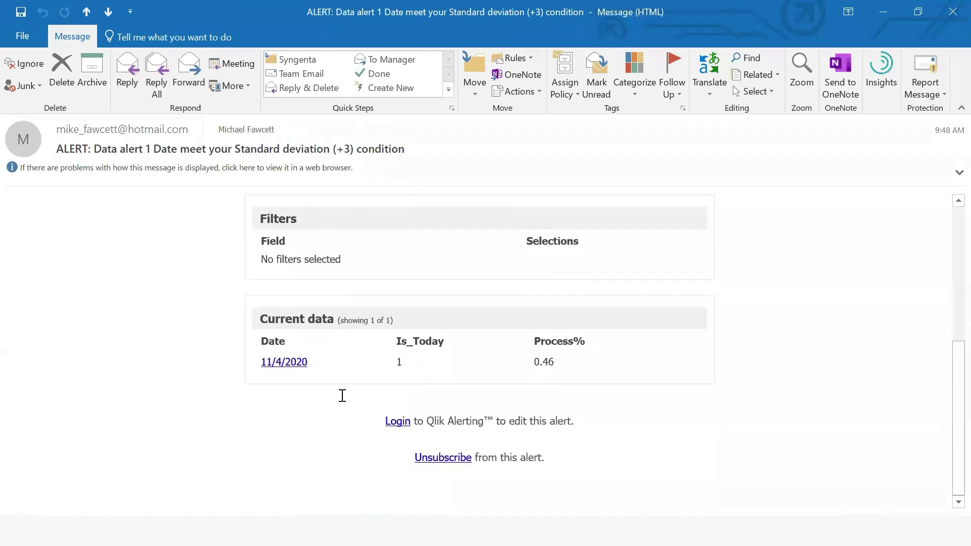